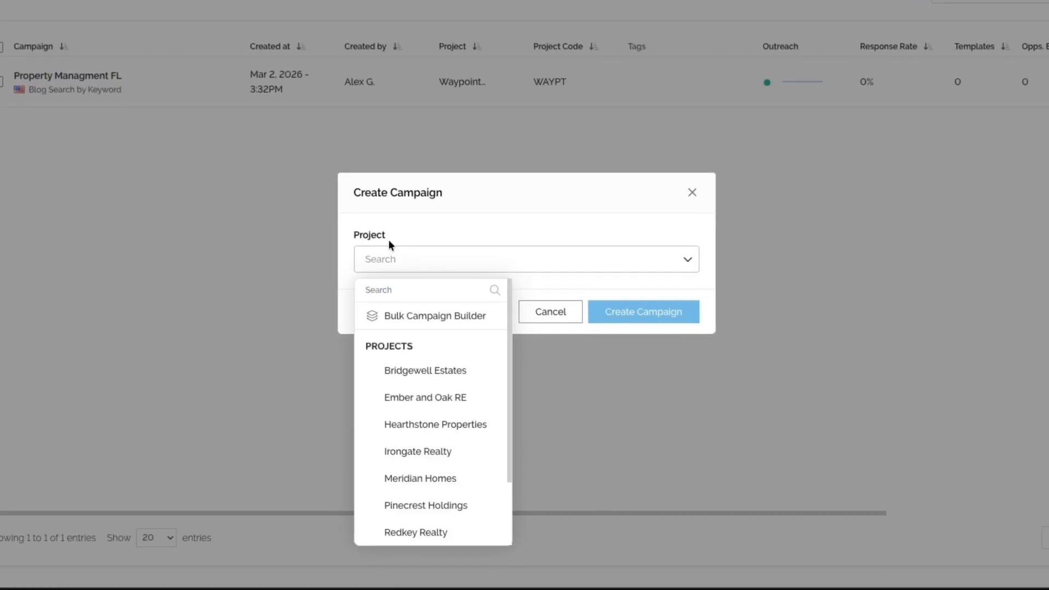
- Create a campaign with Bulk Campaign Builder as the project and Blog Search by Keyword as the profile type
left_click(442, 325)
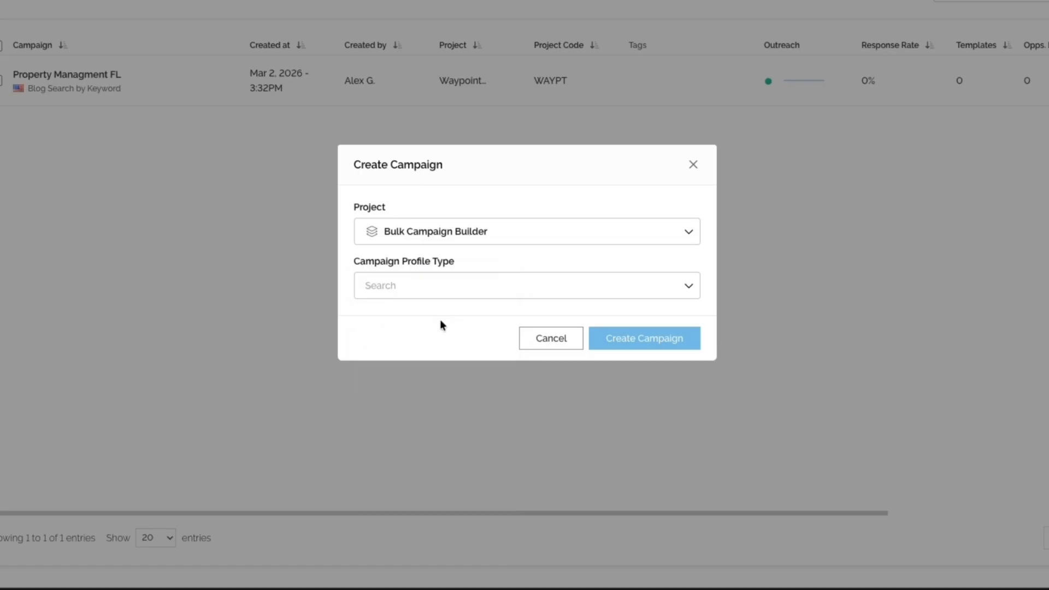
left_click(453, 287)
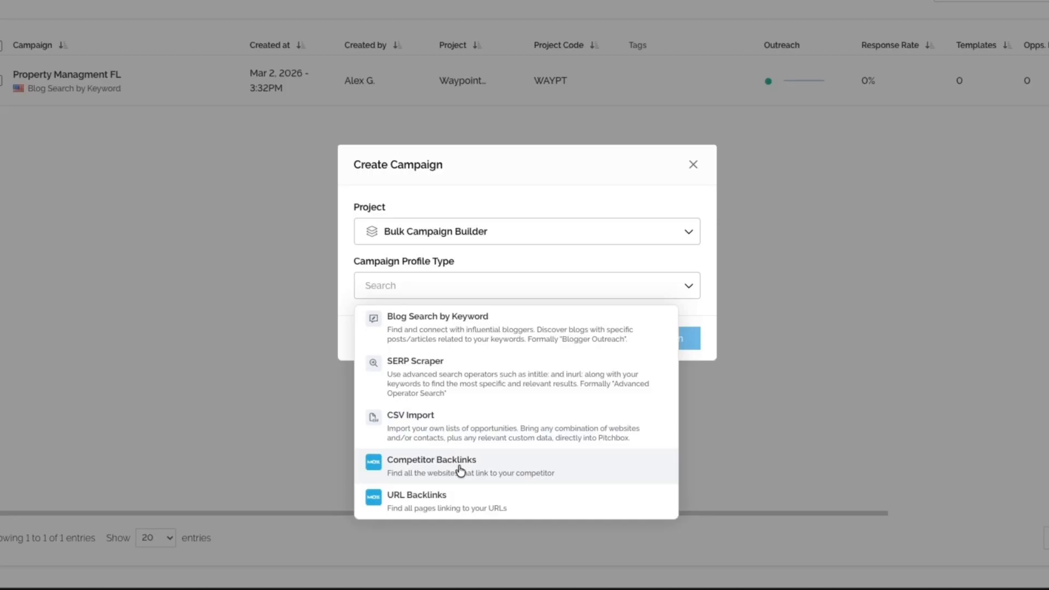
left_click(445, 329)
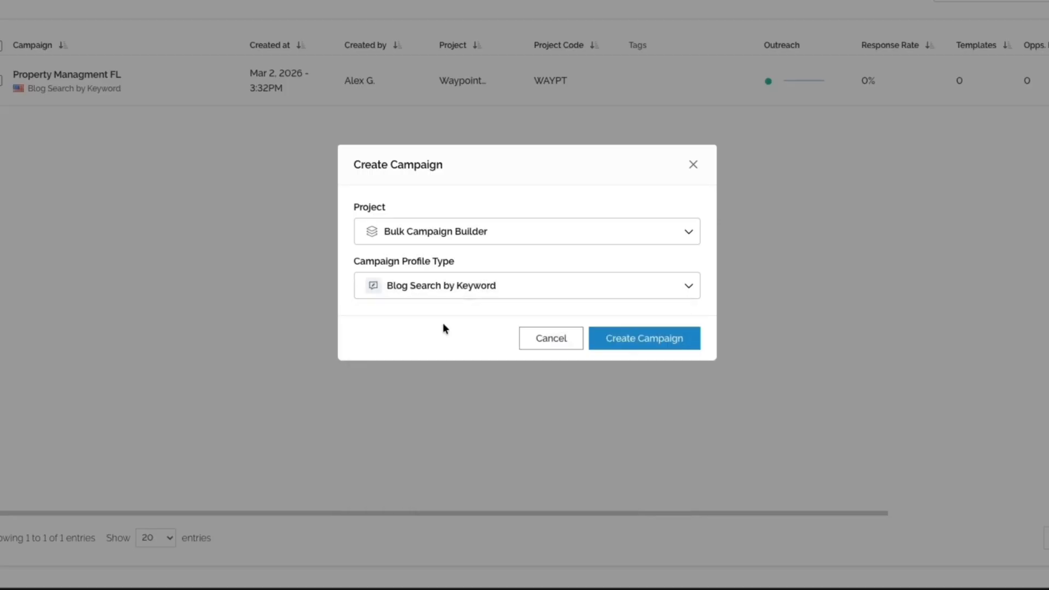
left_click(676, 339)
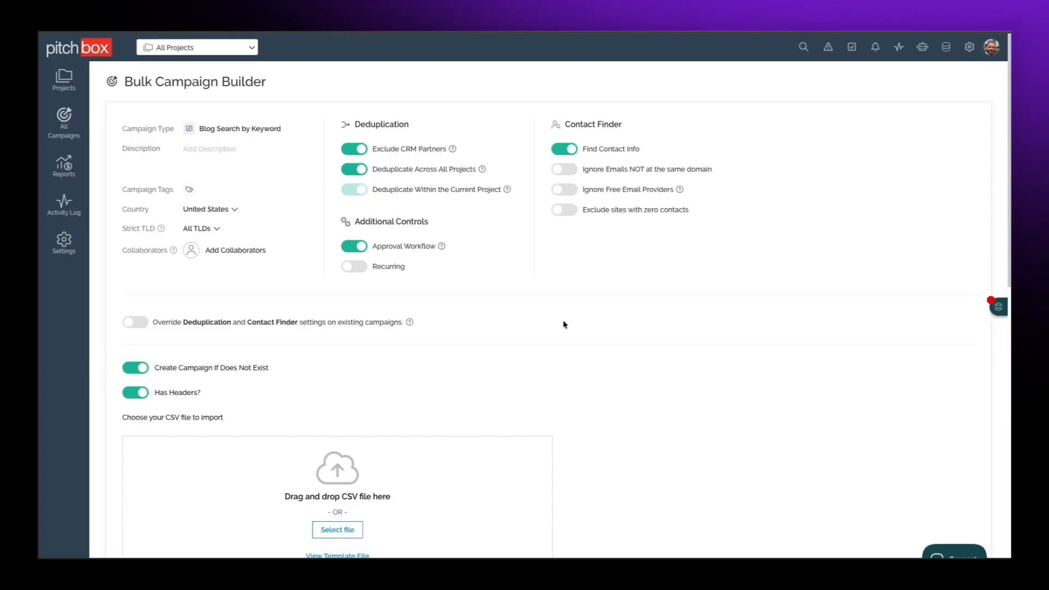
- Review the options for overriding deduplication, contact finder and metrics settings on existing campaigns
left_click_drag(158, 323, 234, 326)
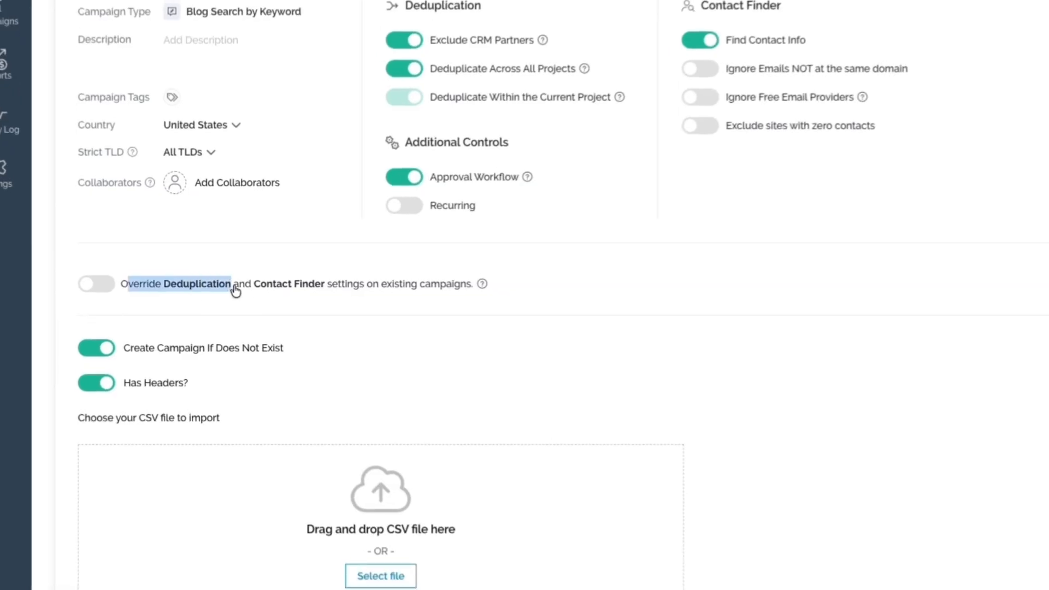
left_click_drag(234, 289, 378, 288)
scroll(449, 351, "down", 2)
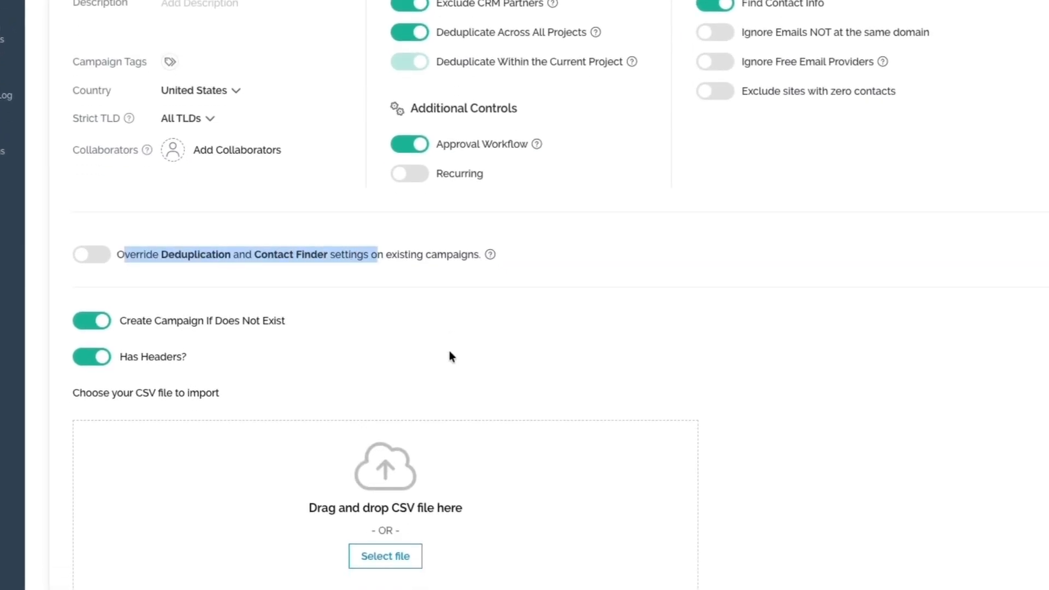
scroll(449, 352, "down", 5)
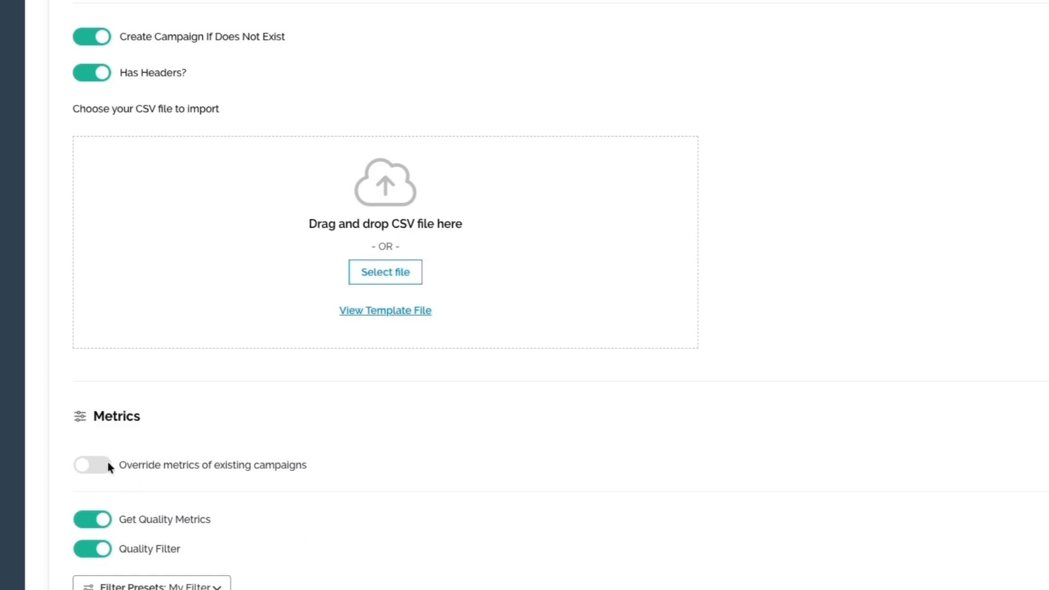
left_click_drag(329, 466, 125, 468)
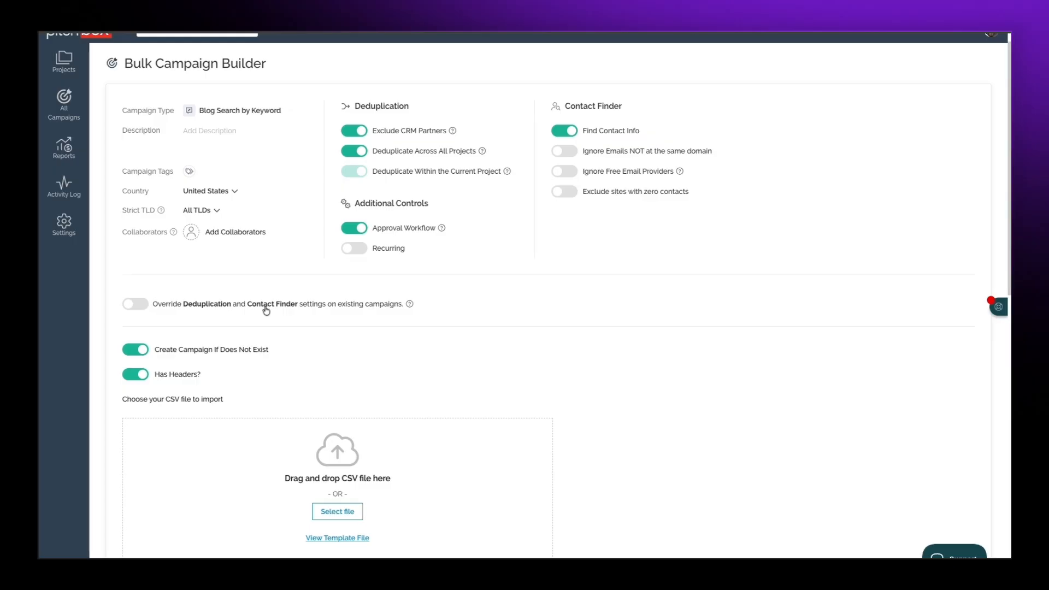
- Enable overriding Deduplication and Contact Finder settings on existing campaigns, keeping Exclude CRM Partners turned on
double_click(206, 304)
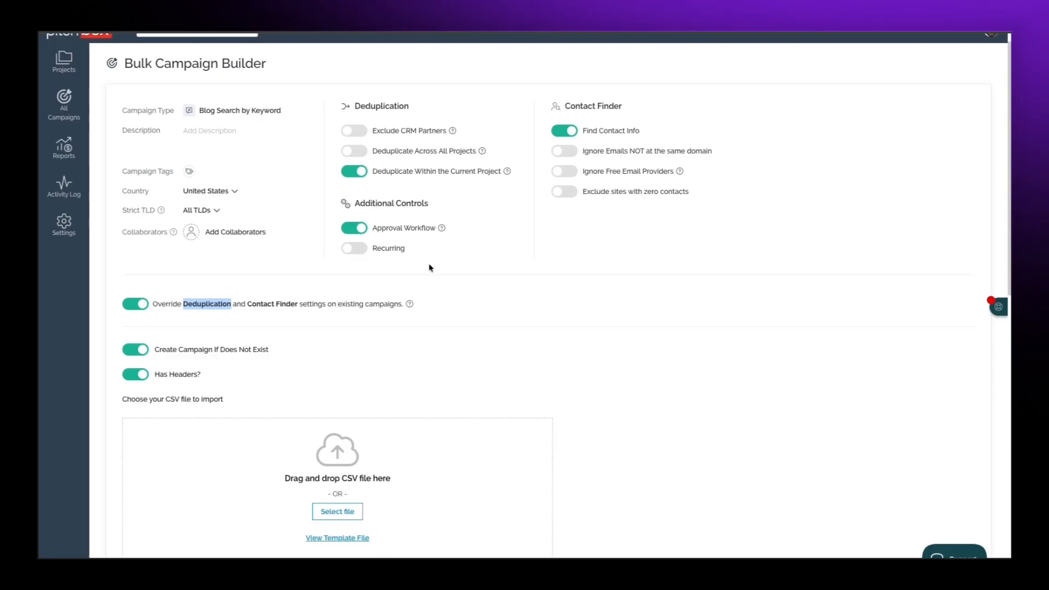
left_click(354, 131)
double_click(272, 304)
- Open the CSV template file in Google Sheets and look over its CSV Import and Integration campaign sections
scroll(276, 306, "down", 1)
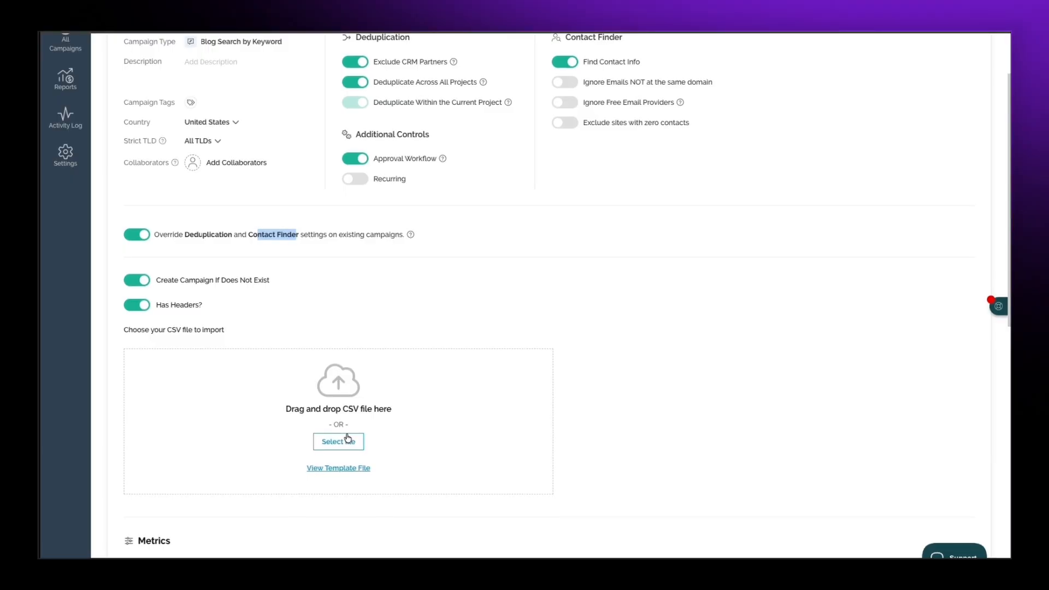
left_click(342, 468)
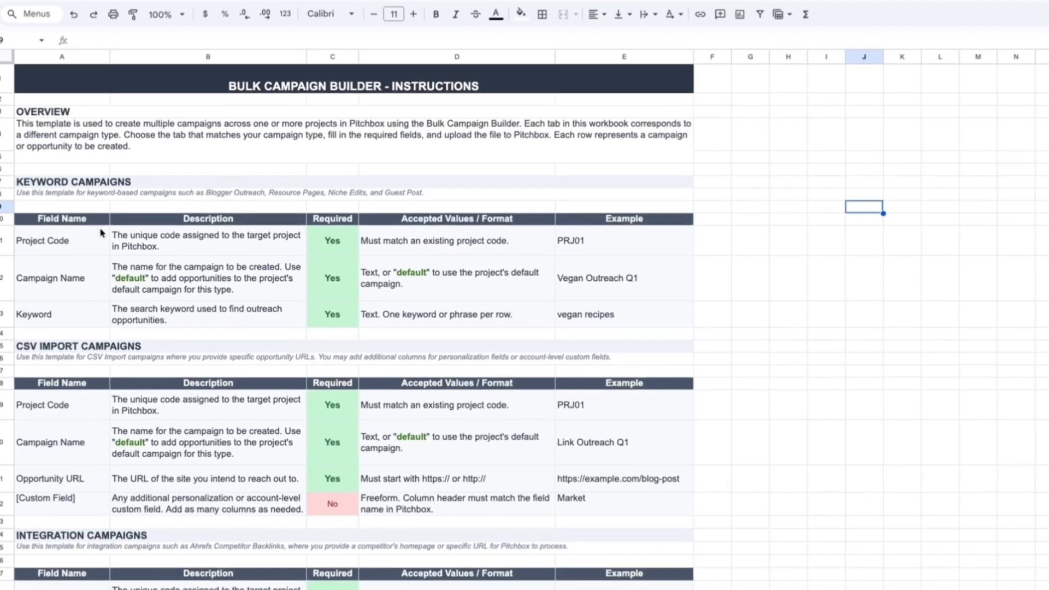
left_click(117, 345)
left_click(85, 541)
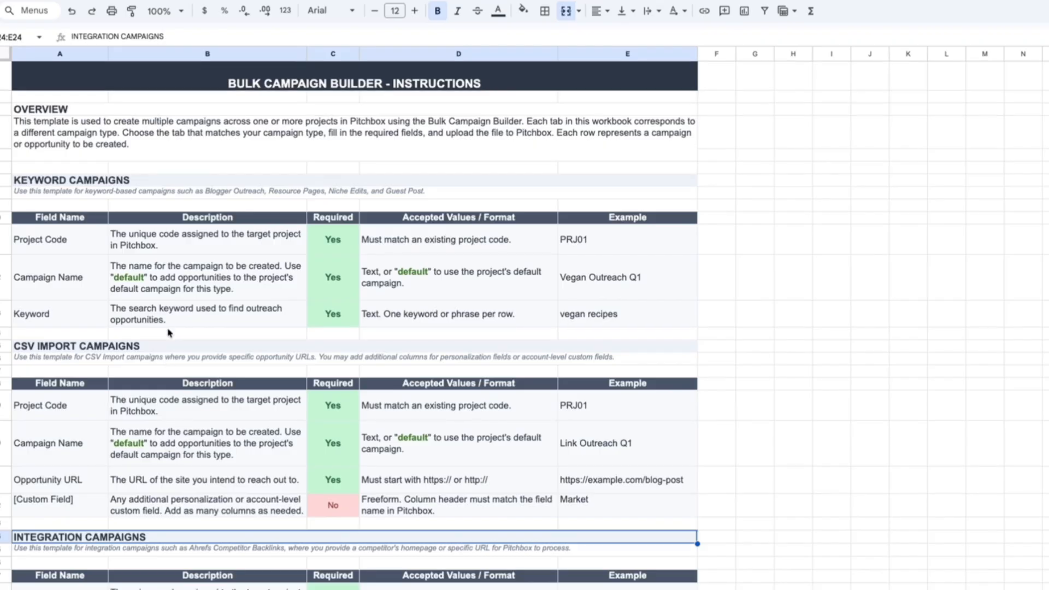
- Compare the Project Code and Campaign Name fields across the keyword, CSV import and integration campaign tables
scroll(175, 369, "down", 1)
left_click_drag(73, 175, 74, 216)
left_click_drag(70, 349, 71, 377)
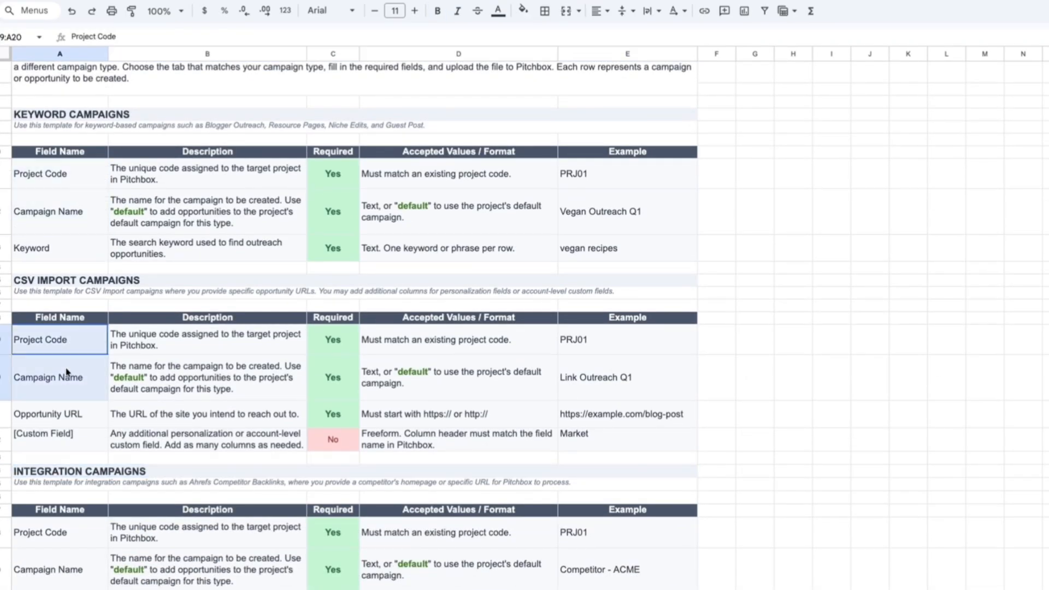
left_click_drag(74, 534, 76, 567)
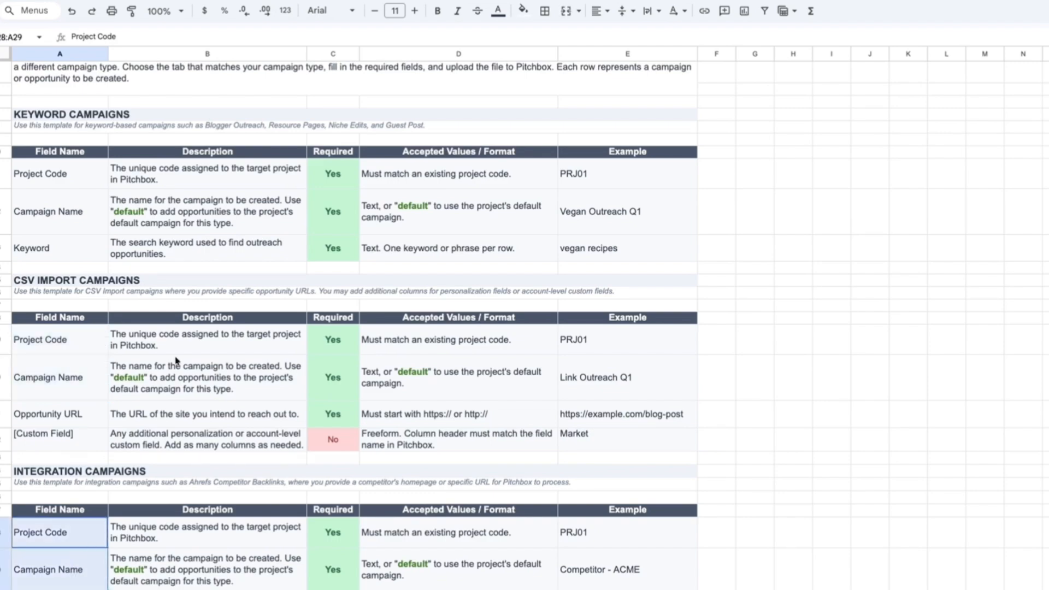
scroll(218, 268, "up", 1)
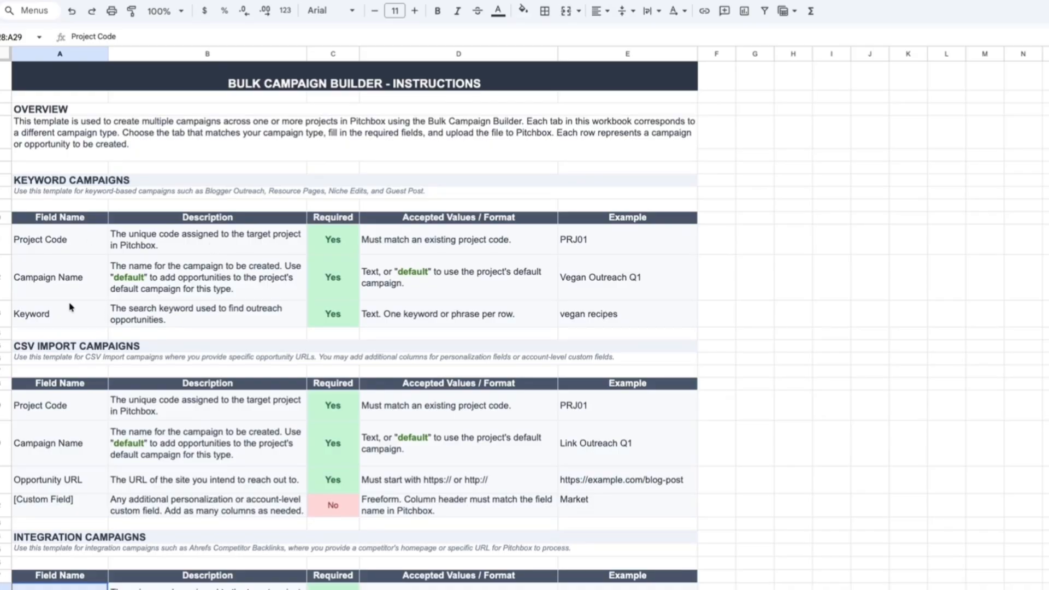
- Examine the type-specific fields of the three campaign tables: Keyword, Opportunity URL and URL
left_click(76, 320)
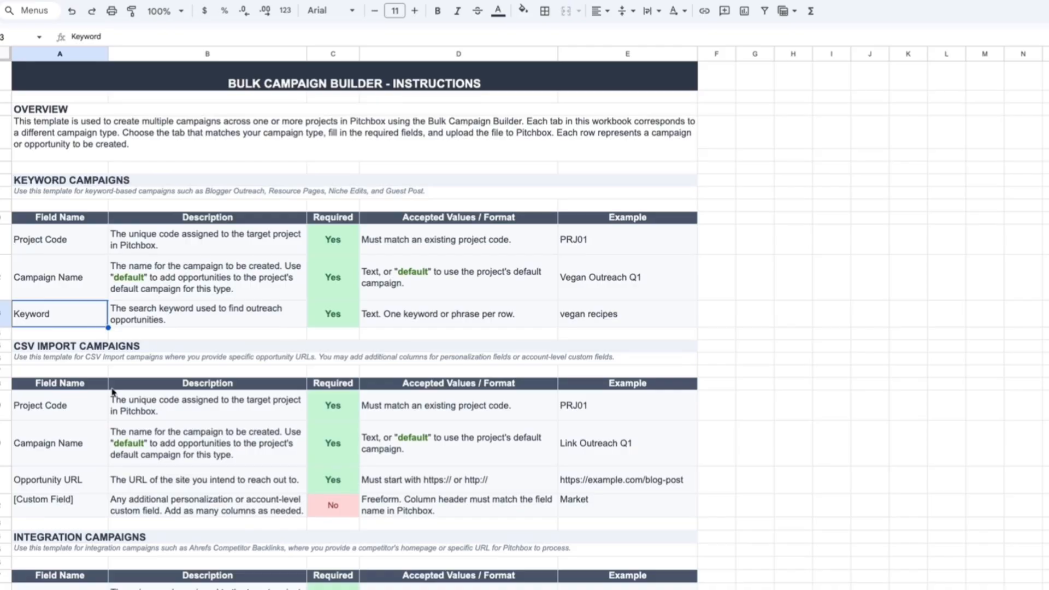
scroll(81, 358, "down", 2)
left_click(40, 318)
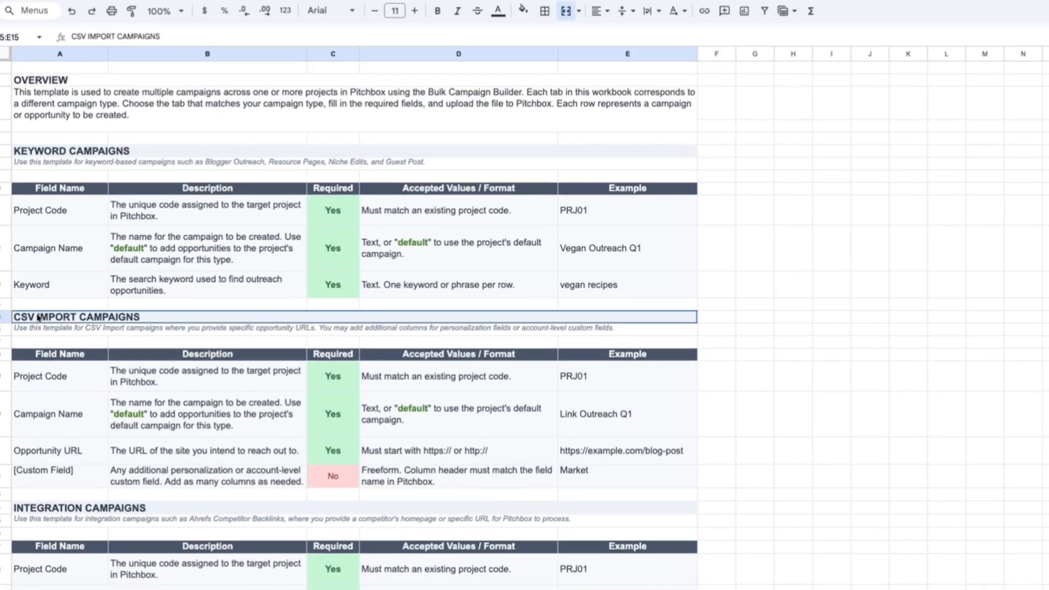
left_click(66, 453)
scroll(82, 499, "down", 3)
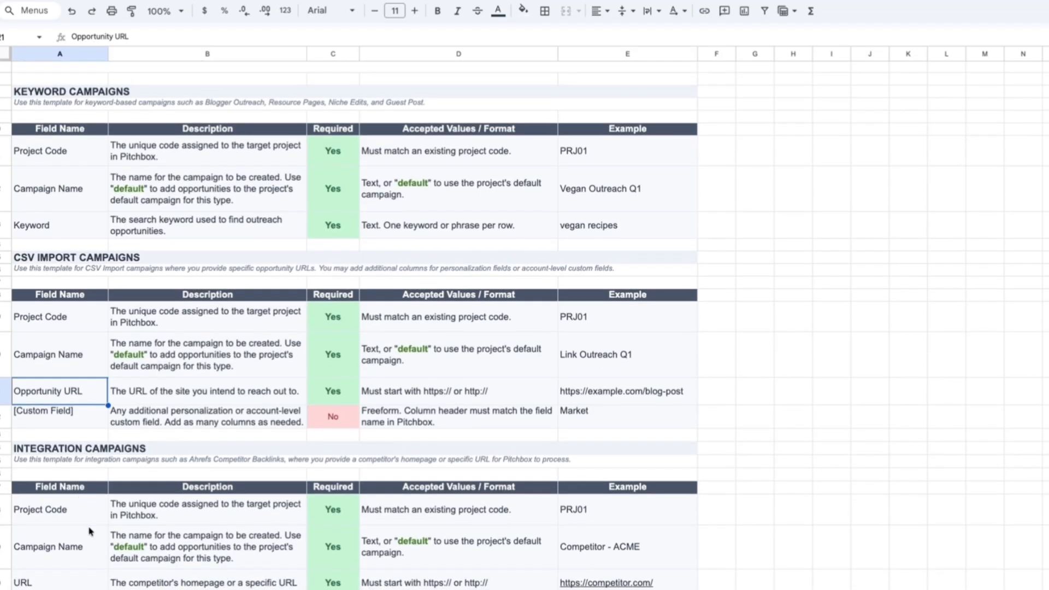
left_click(80, 584)
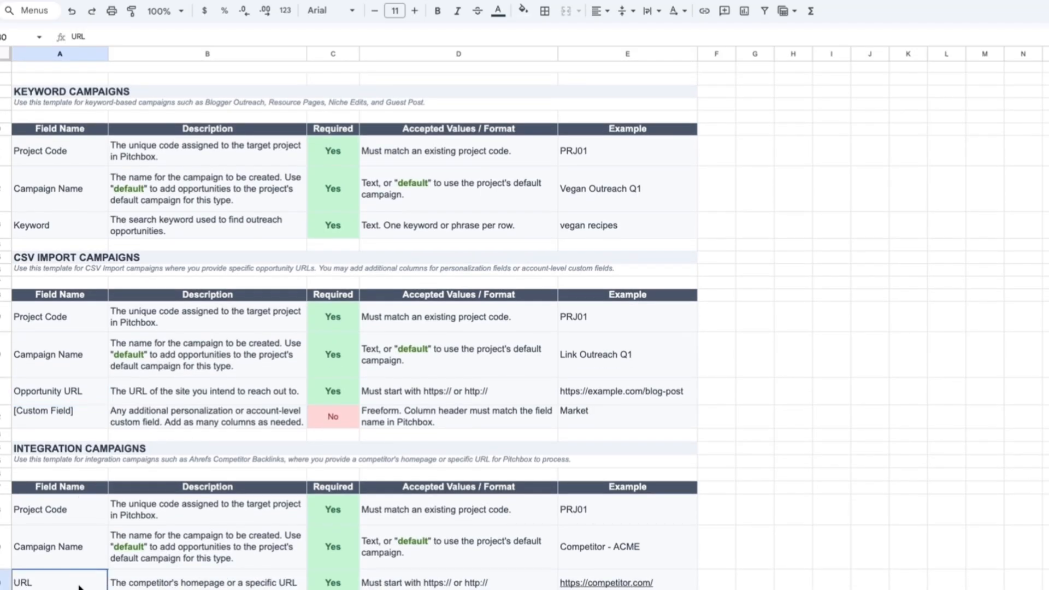
- Read how the "default" value works in the Campaign Name description for keyword campaigns
scroll(208, 435, "up", 4)
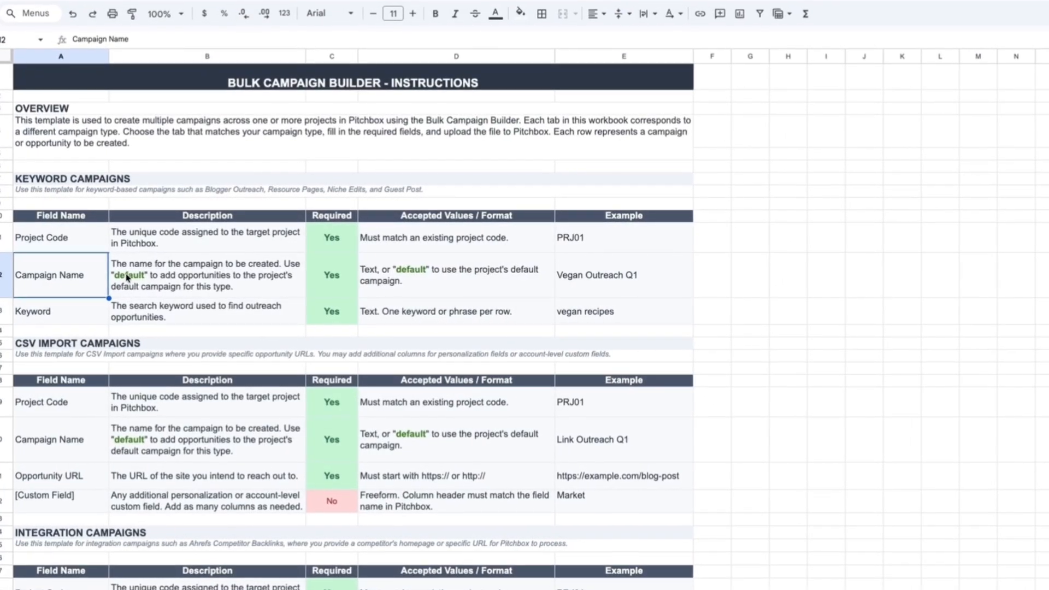
left_click(126, 277)
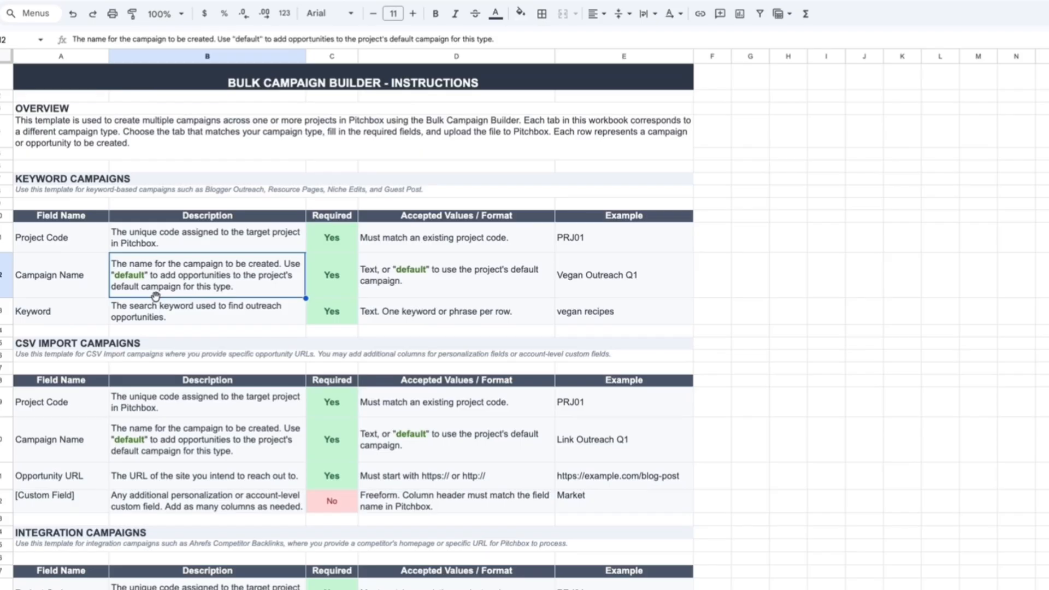
scroll(206, 183, "up", 1)
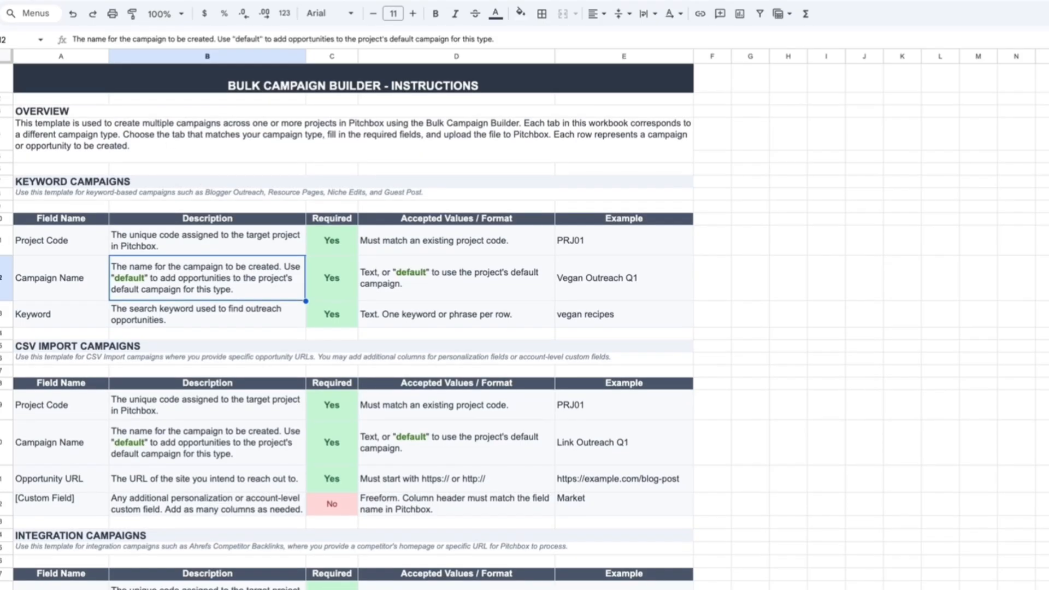
- Make a copy of the Bulk Campaign Builder Template spreadsheet with the suggested name and folder
left_click(75, 40)
left_click(141, 122)
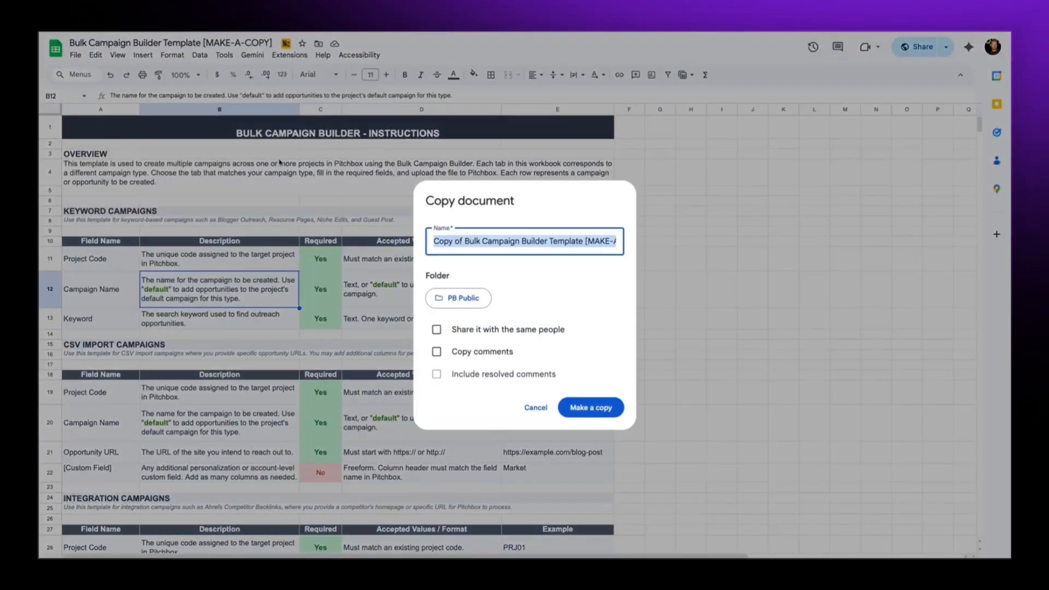
left_click(603, 408)
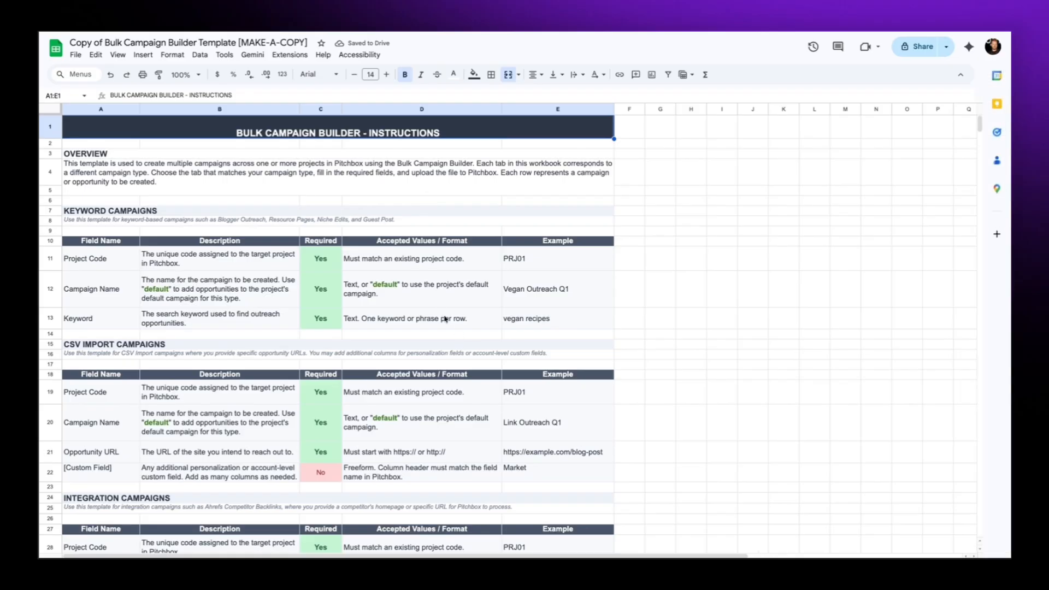
- Paste the client list with company names, project codes and states into a new sheet and widen the Company Name column
left_click(107, 552)
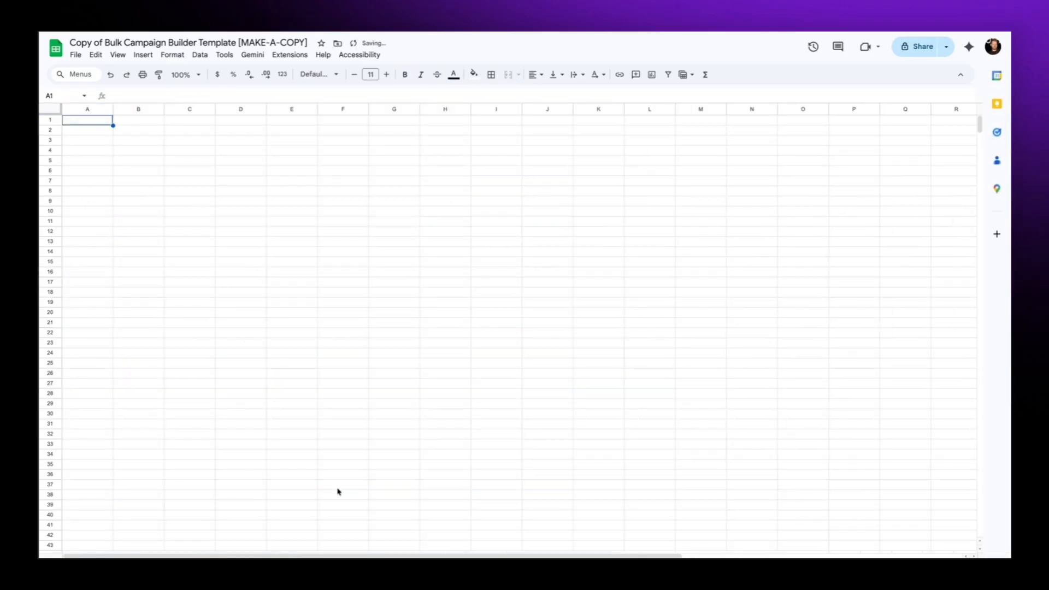
key("ctrl+v")
left_click_drag(50, 120, 1, 409)
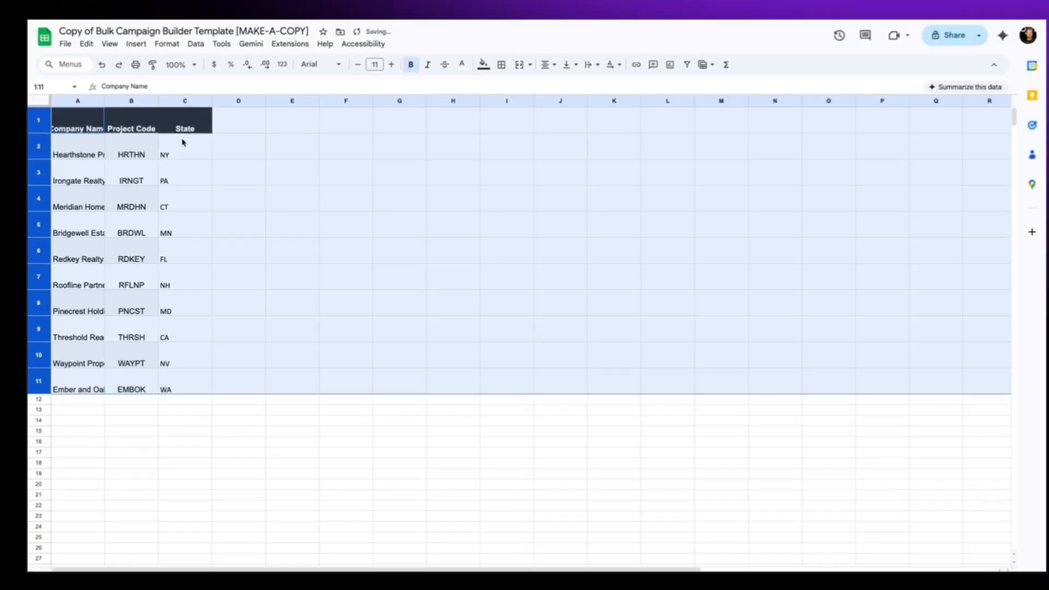
left_click(172, 185)
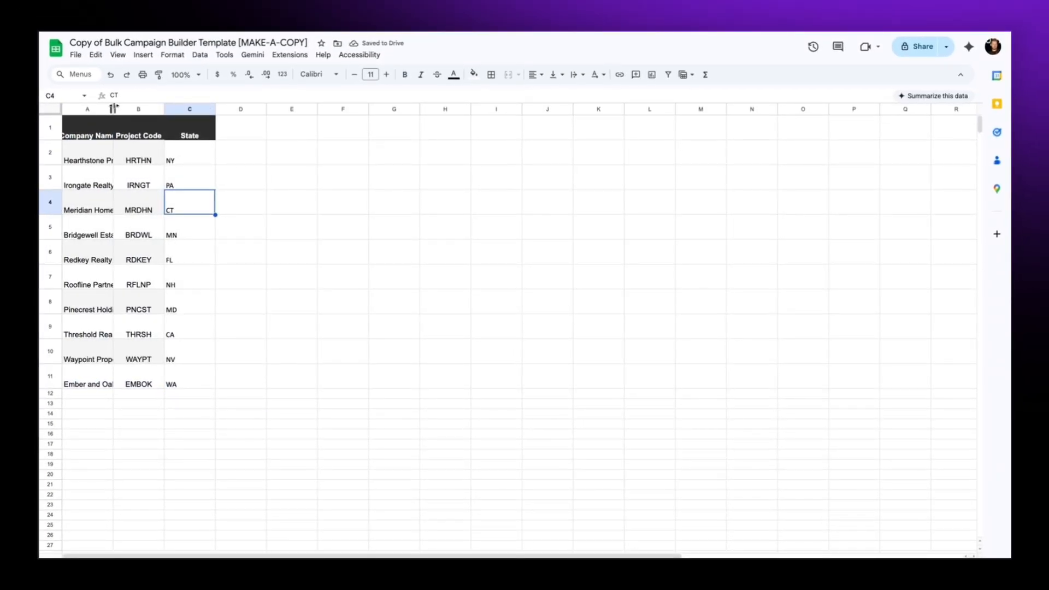
left_click_drag(112, 108, 168, 109)
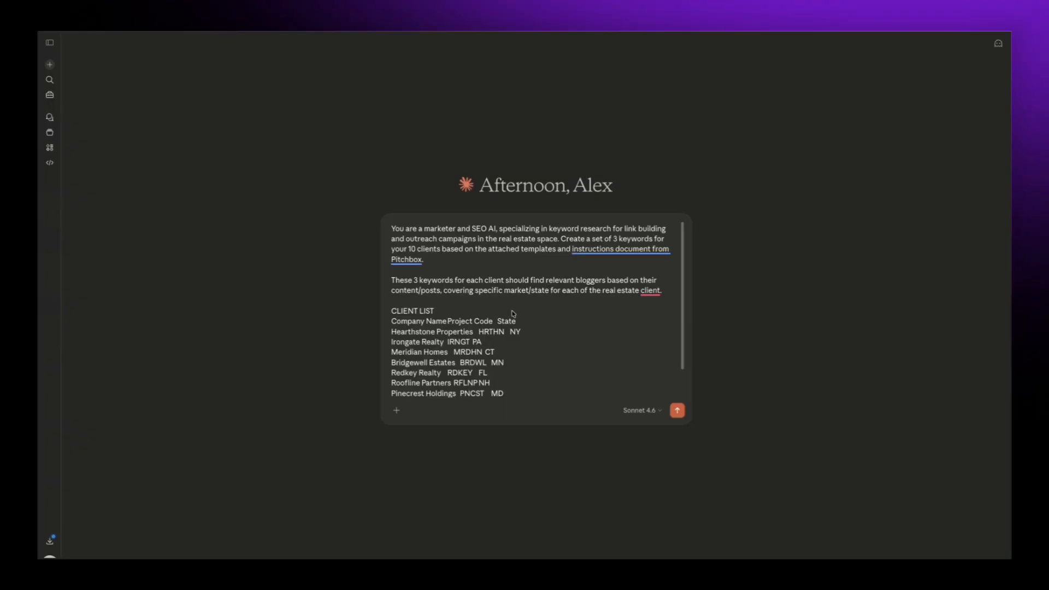
- Switch to Claude and review the keyword research prompt and the client list it contains
left_click_drag(398, 228, 670, 197)
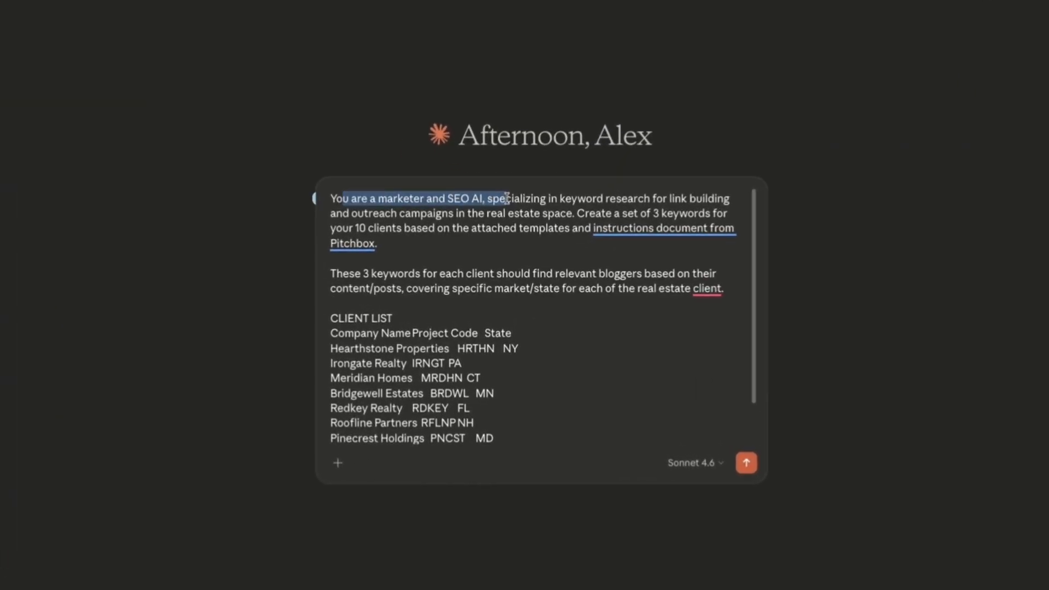
left_click(437, 247)
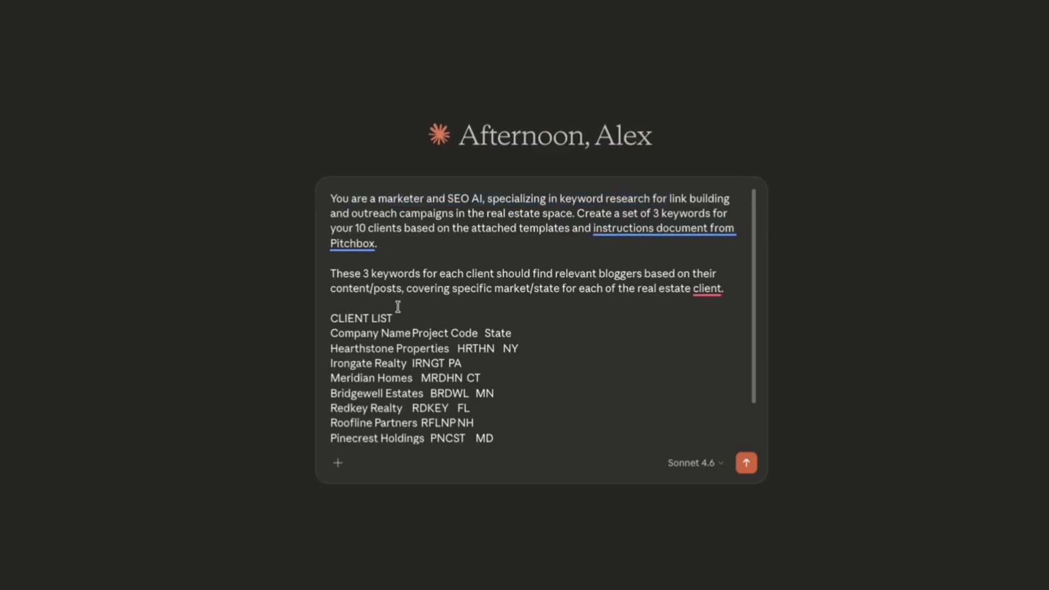
scroll(382, 305, "down", 1)
left_click_drag(331, 307, 393, 311)
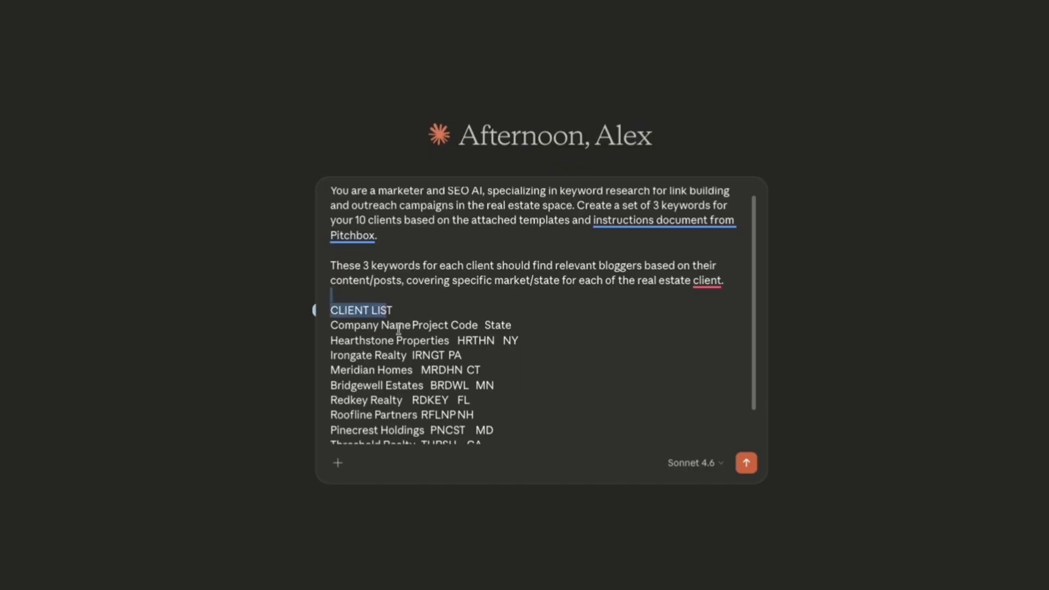
scroll(406, 396, "down", 2)
scroll(405, 395, "down", 1)
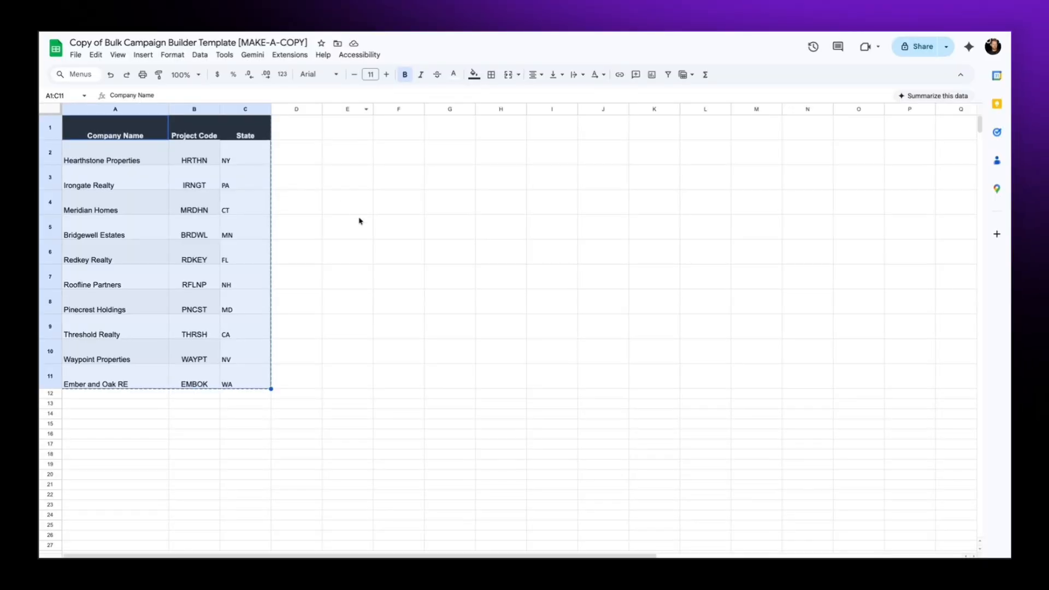
- Switch back to Google Sheets and download the template copy as a Microsoft Excel (.xlsx) file
left_click(359, 221)
left_click(75, 54)
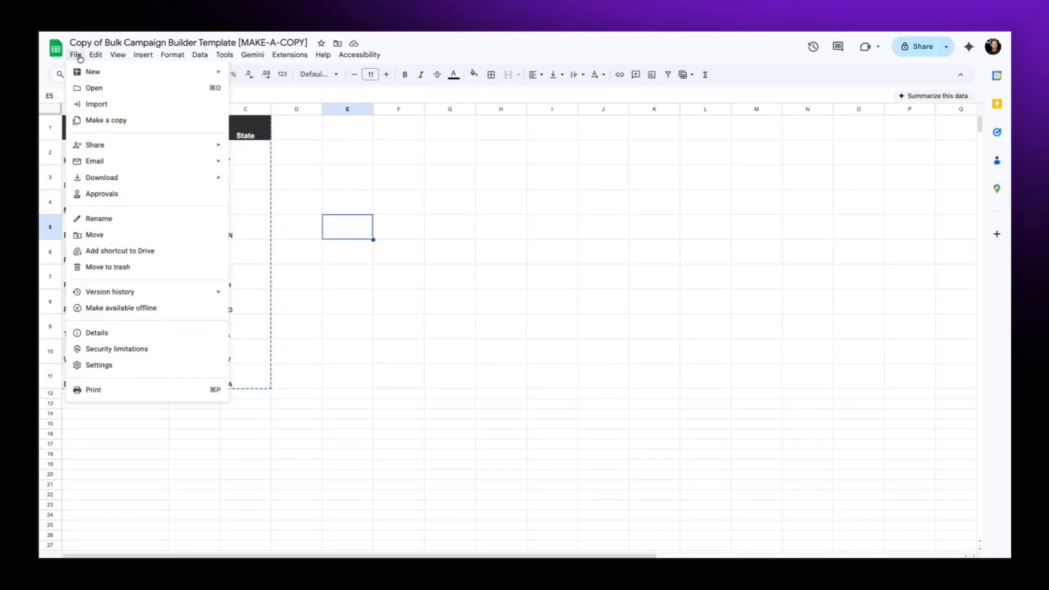
mouse_move(138, 180)
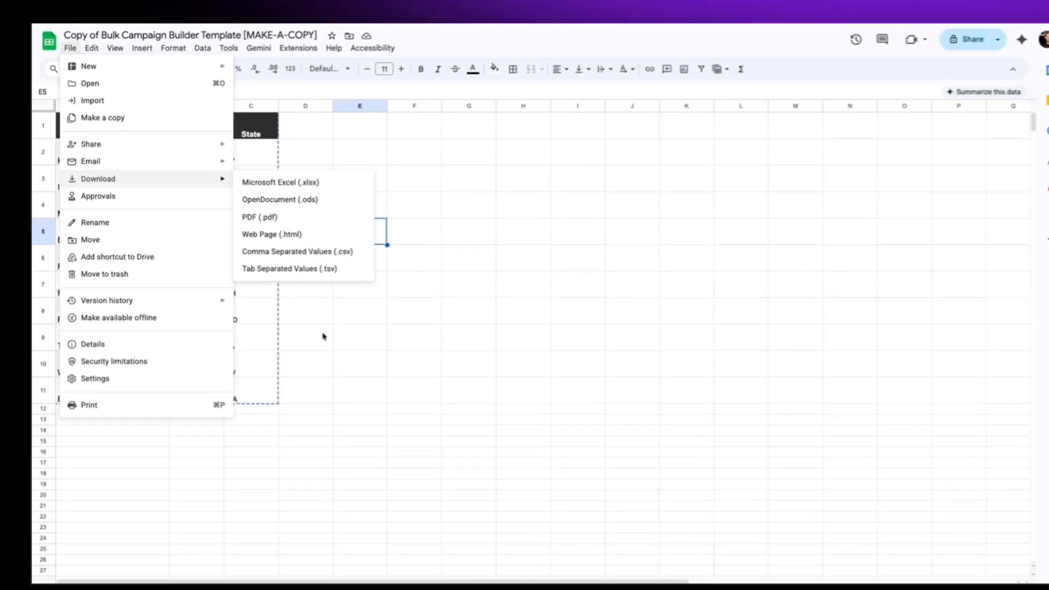
left_click(300, 181)
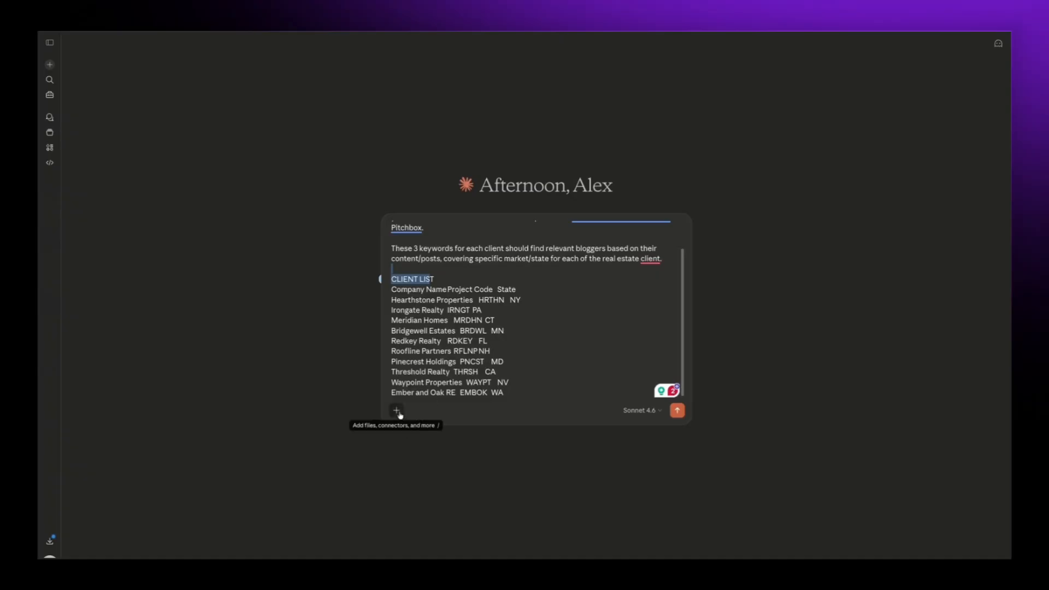
- Attach the downloaded XLSX copy of the Bulk Campaign Builder Template to the keyword research prompt
left_click(397, 410)
left_click(431, 431)
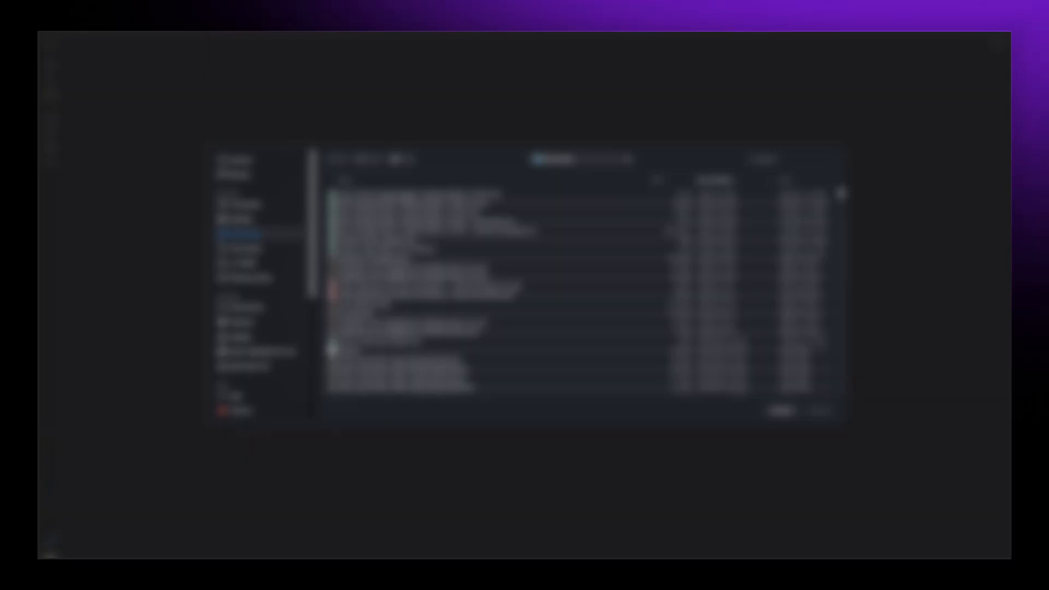
double_click(416, 195)
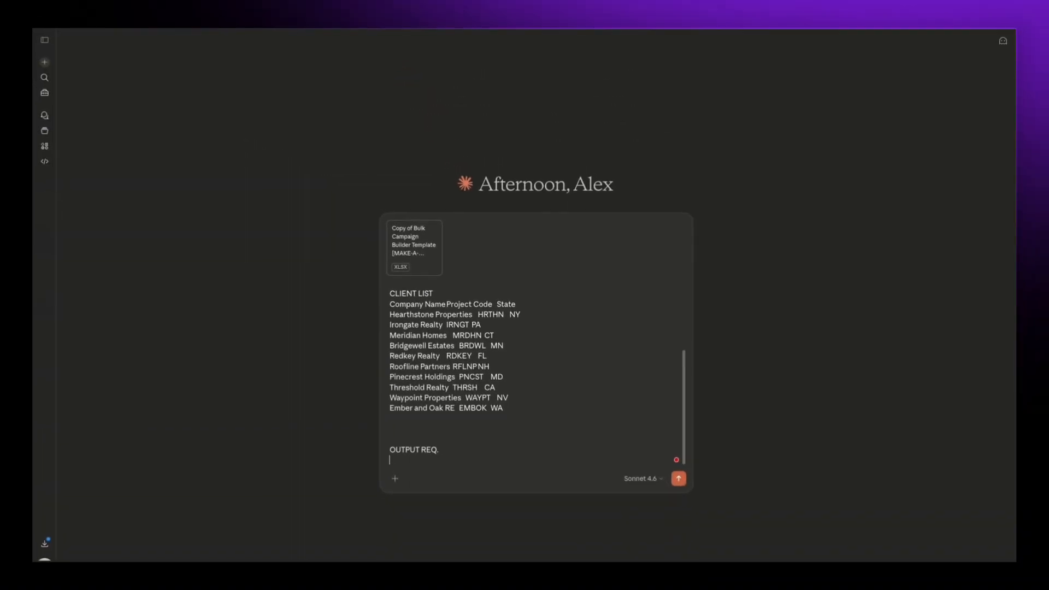
- Complete the output requirement with "a csv file with keyword based campaign with the following columns" and the copied column names, submit the prompt and review the generated CSV
type("a csv")
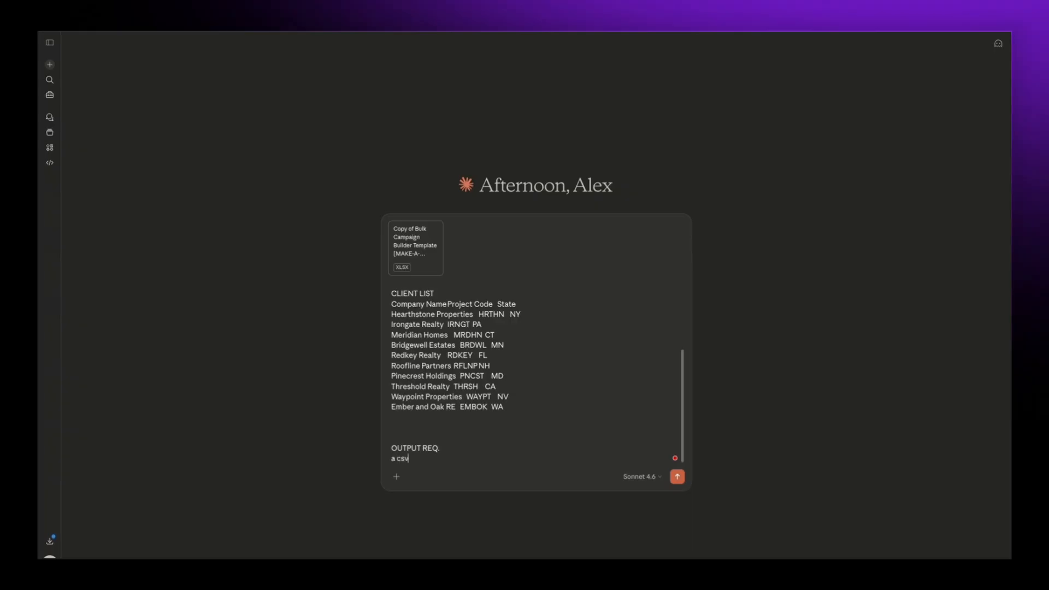
type(" file with")
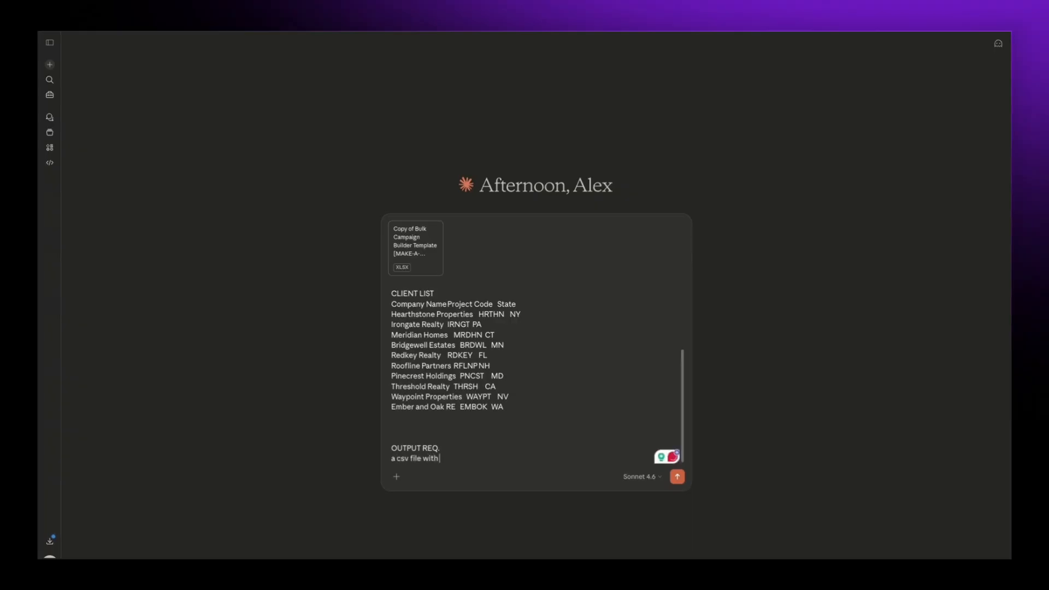
type("keyword based campaign")
key("Return")
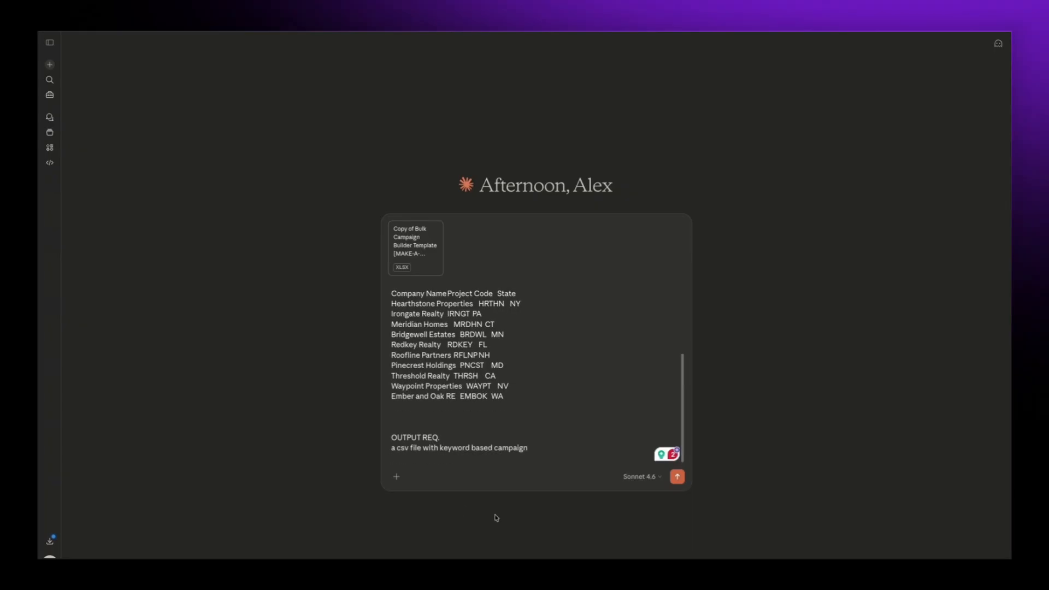
type("with the following columns")
key("Return")
key("ctrl+v")
left_click(677, 476)
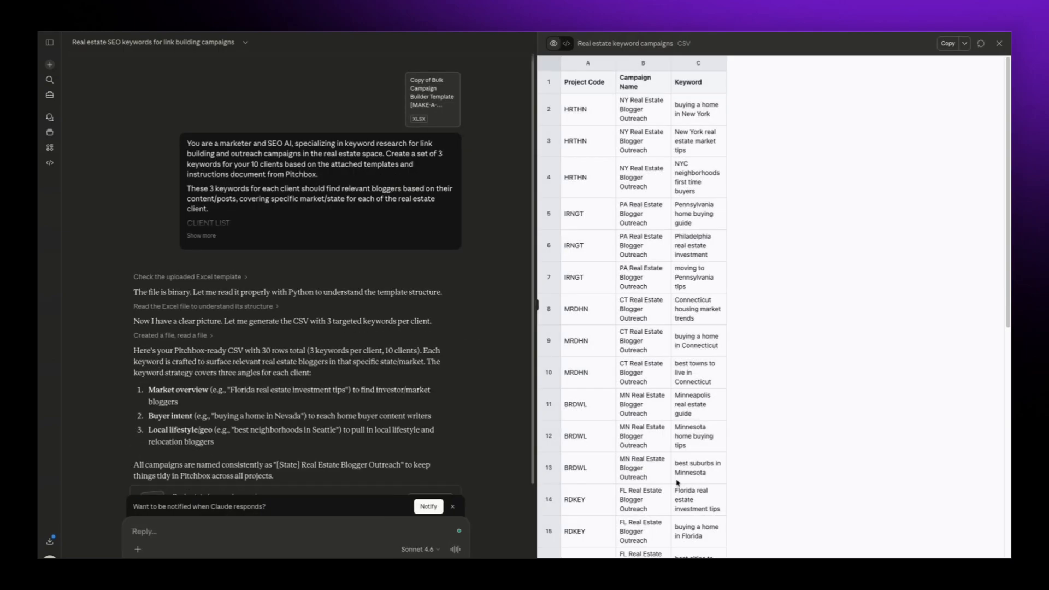
scroll(672, 353, "down", 10)
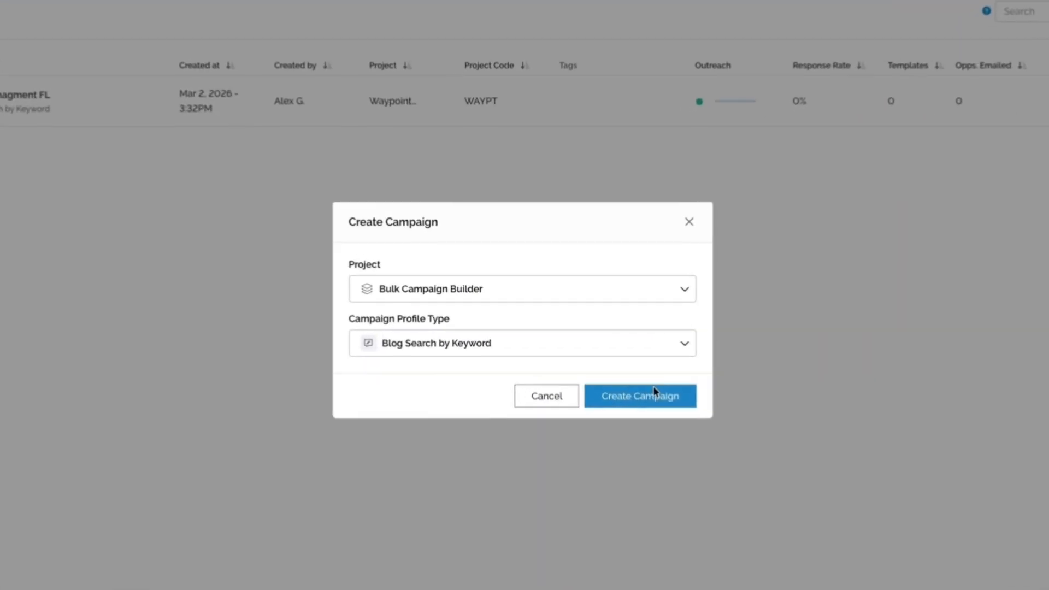
- Switch to Pitchbox, create a Blog Search by Keyword campaign with Bulk Campaign Builder as project, and upload the generated keyword CSV
left_click(654, 392)
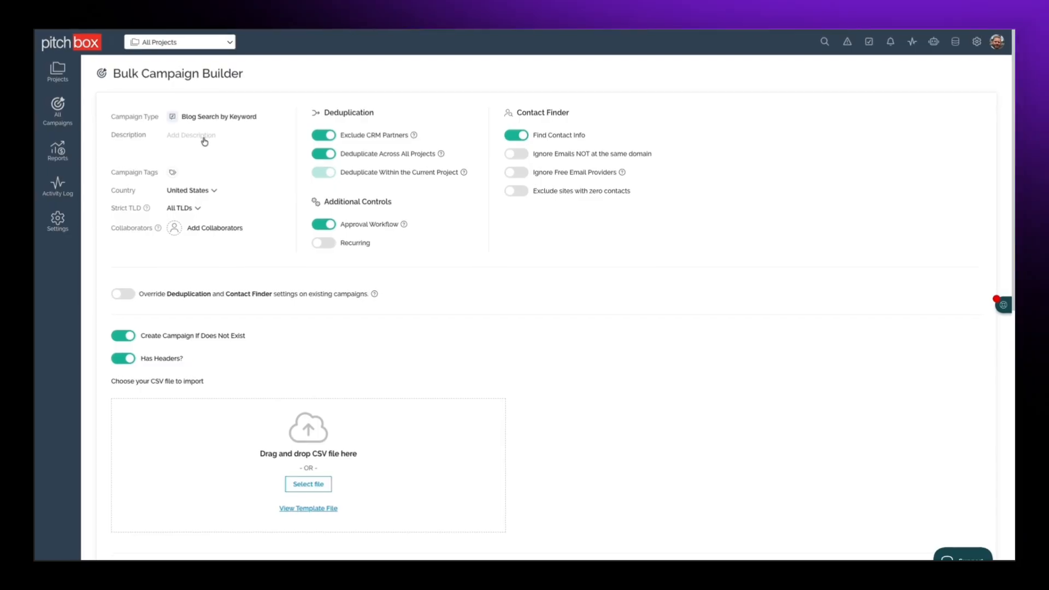
left_click_drag(124, 60, 212, 62)
left_click(228, 138)
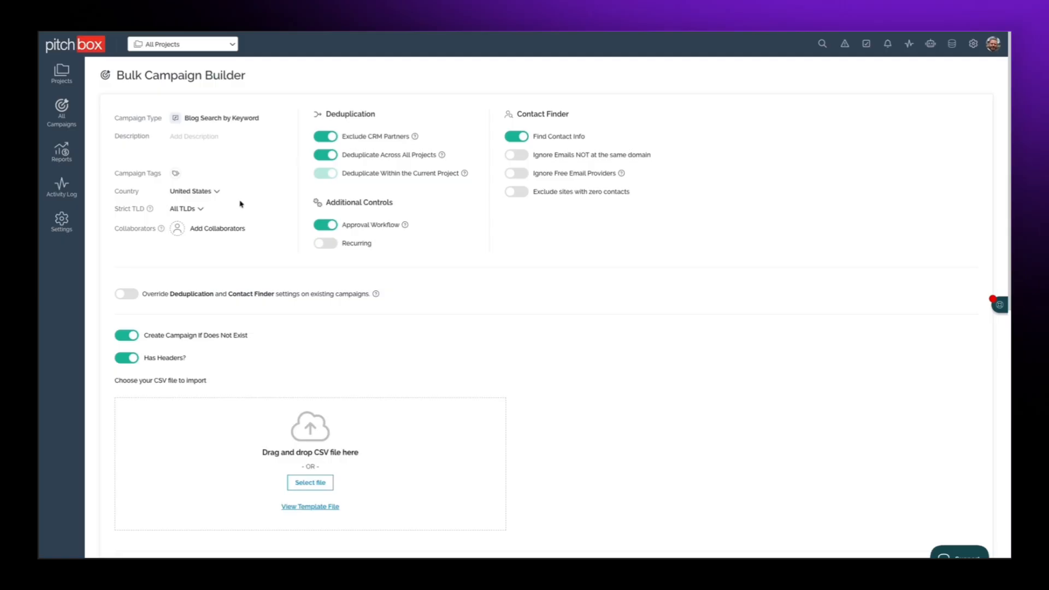
scroll(424, 311, "down", 2)
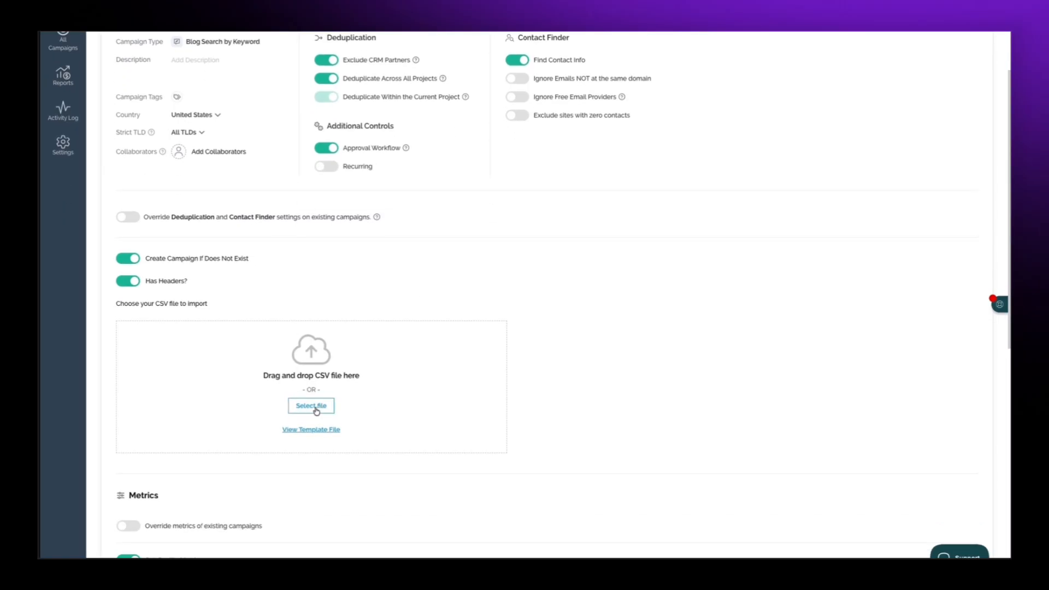
left_click(316, 411)
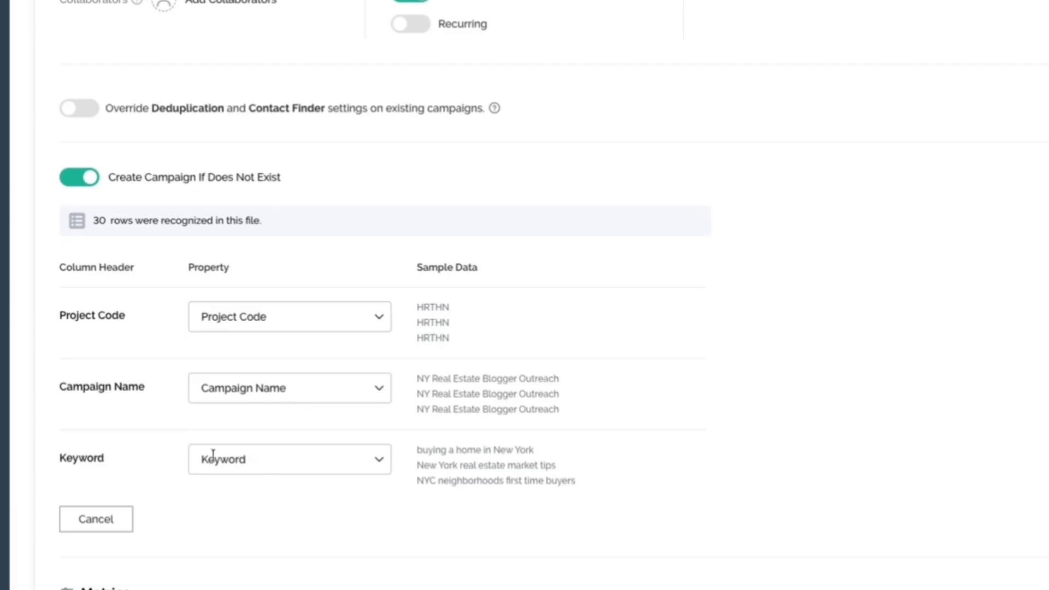
- Check the Project Code, Campaign Name and Keyword column mappings against the sample data of the imported file
scroll(519, 456, "down", 1)
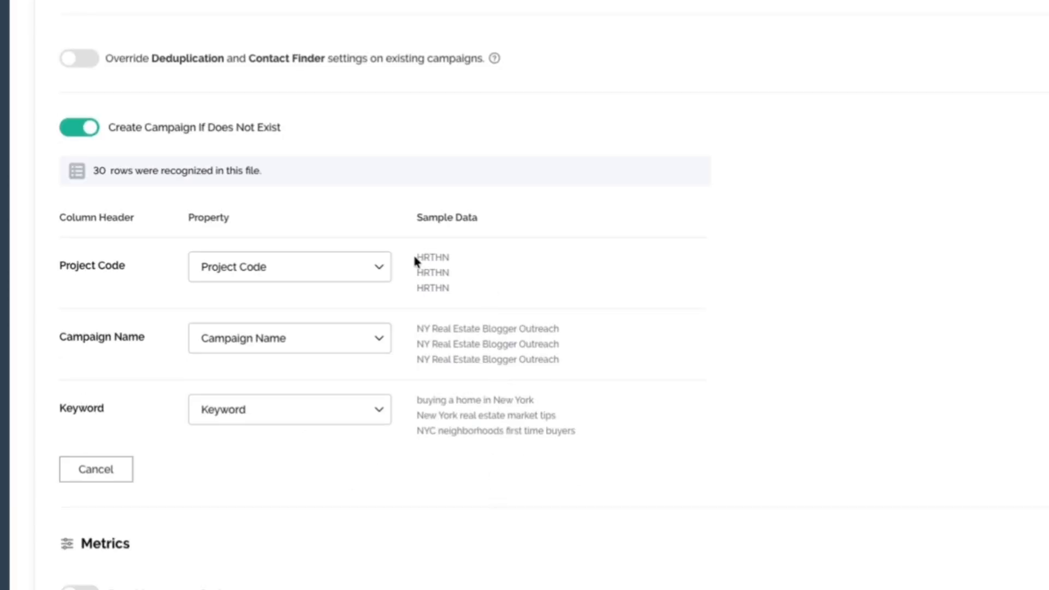
left_click_drag(461, 267, 461, 295)
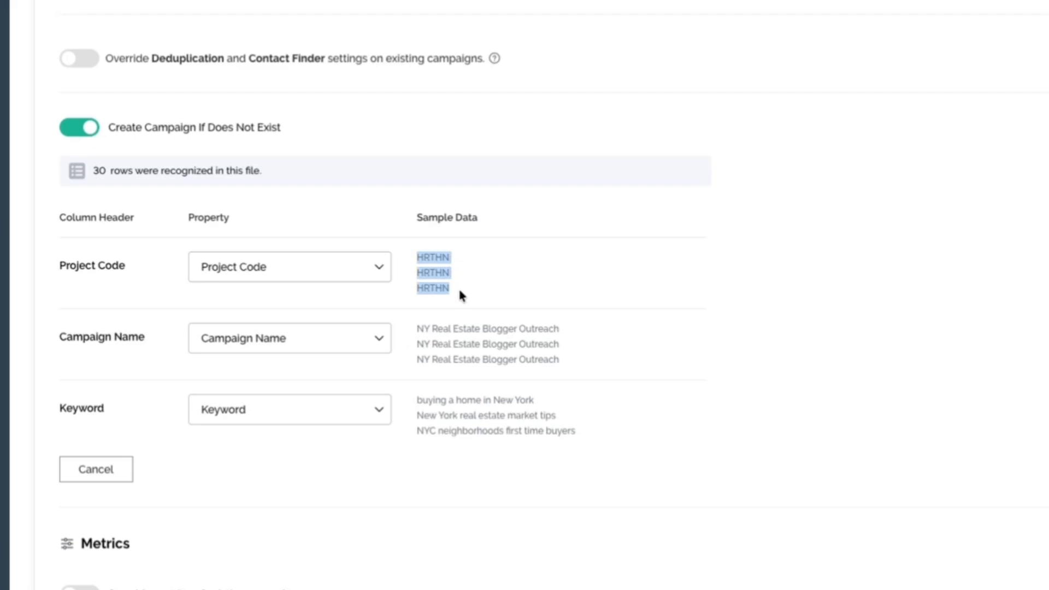
left_click_drag(425, 329, 560, 345)
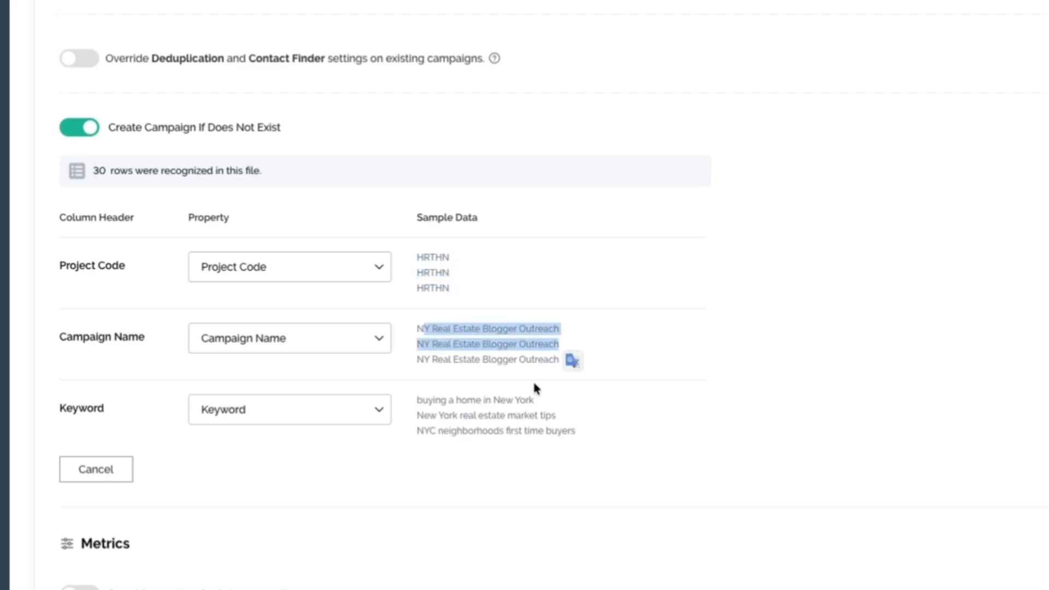
left_click_drag(418, 399, 562, 436)
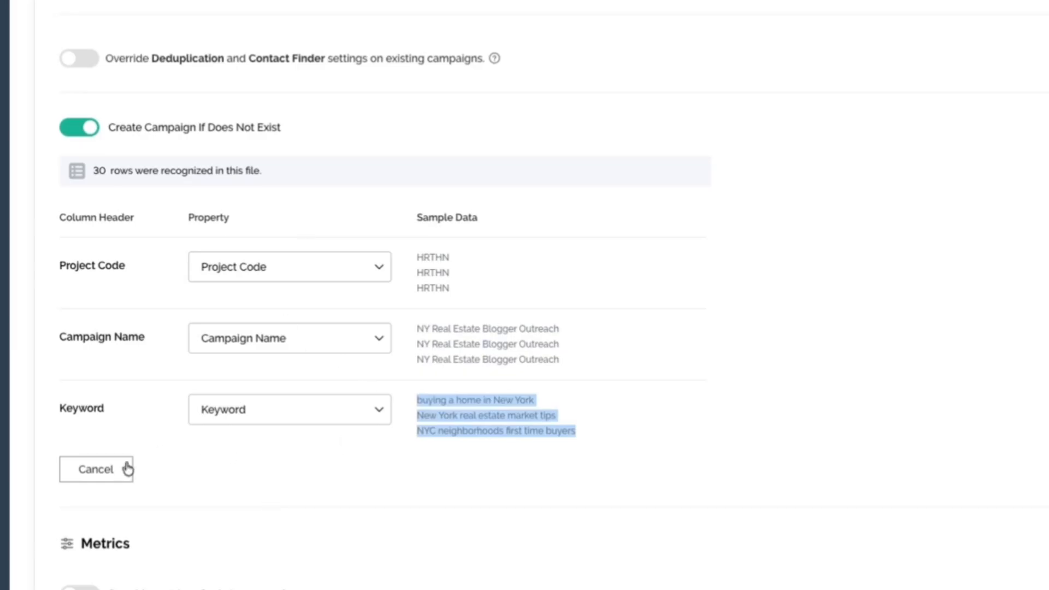
scroll(219, 427, "down", 1)
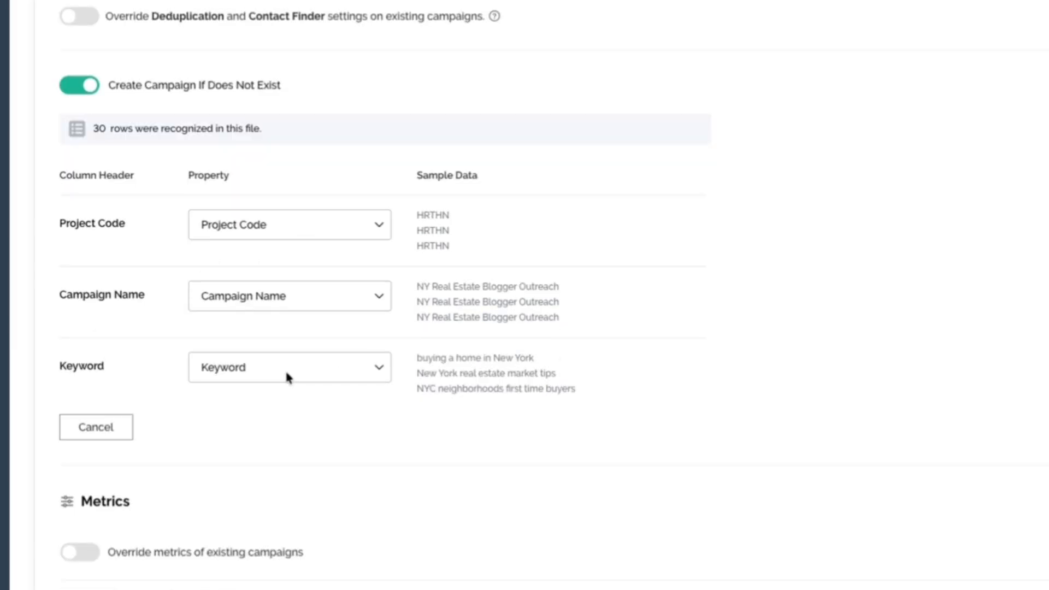
left_click(294, 368)
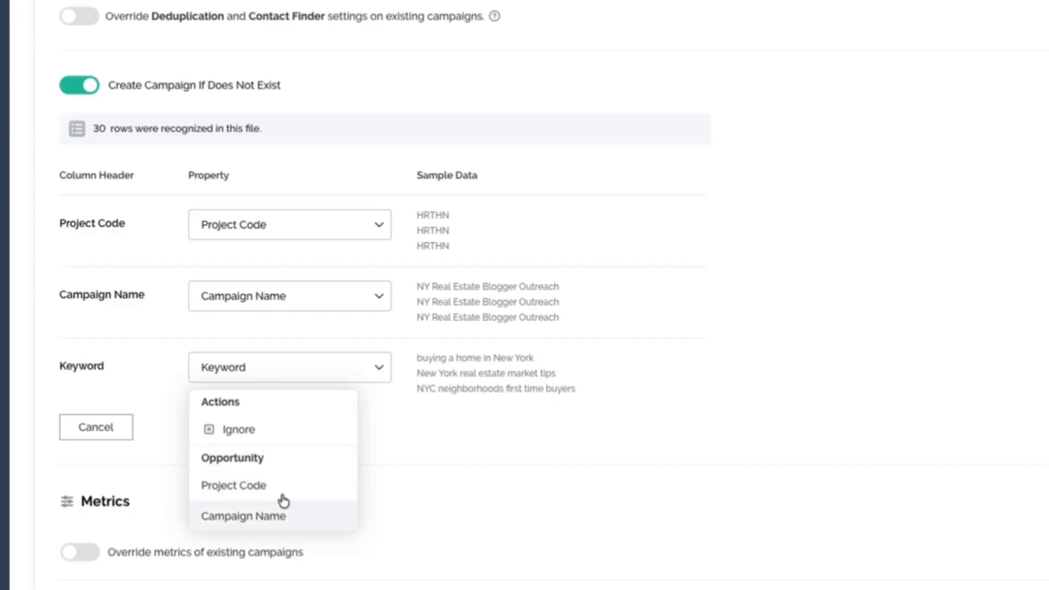
left_click(428, 487)
- Submit the bulk import with the current metric filters and view the progress of the new campaigns
scroll(428, 487, "down", 10)
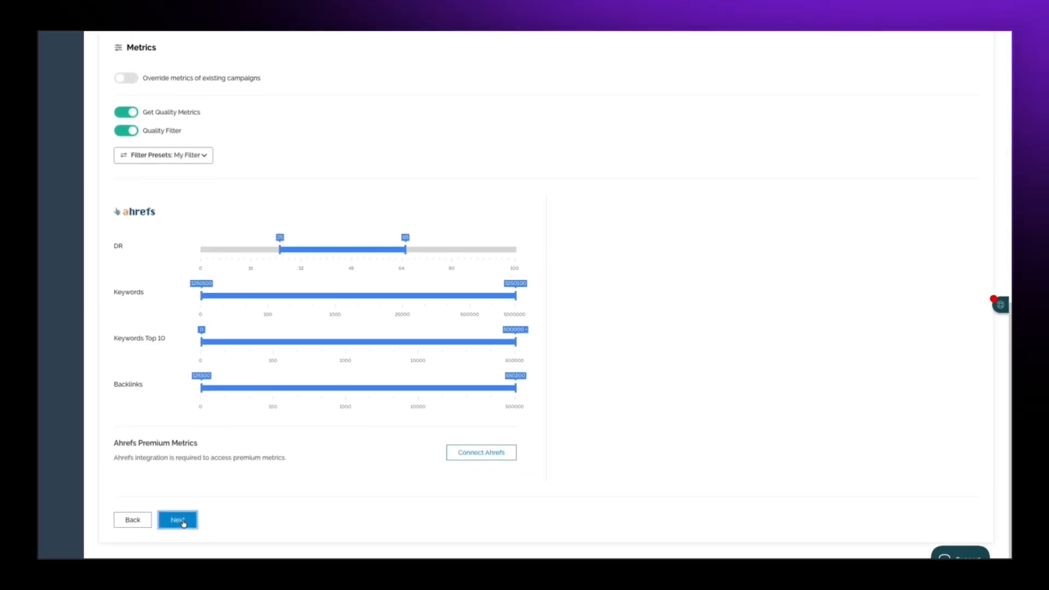
left_click(184, 523)
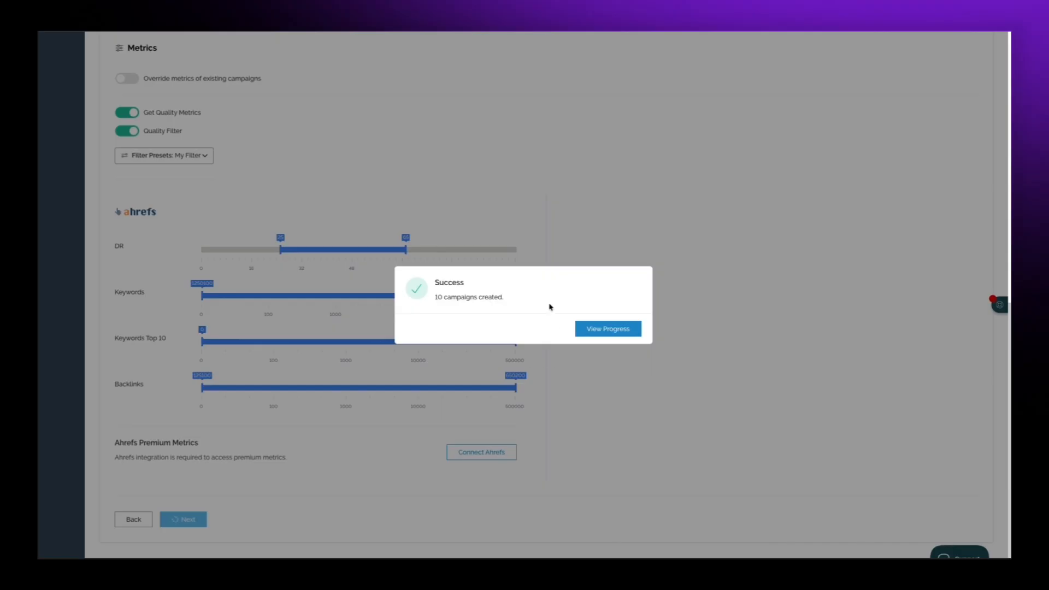
left_click_drag(430, 303, 509, 301)
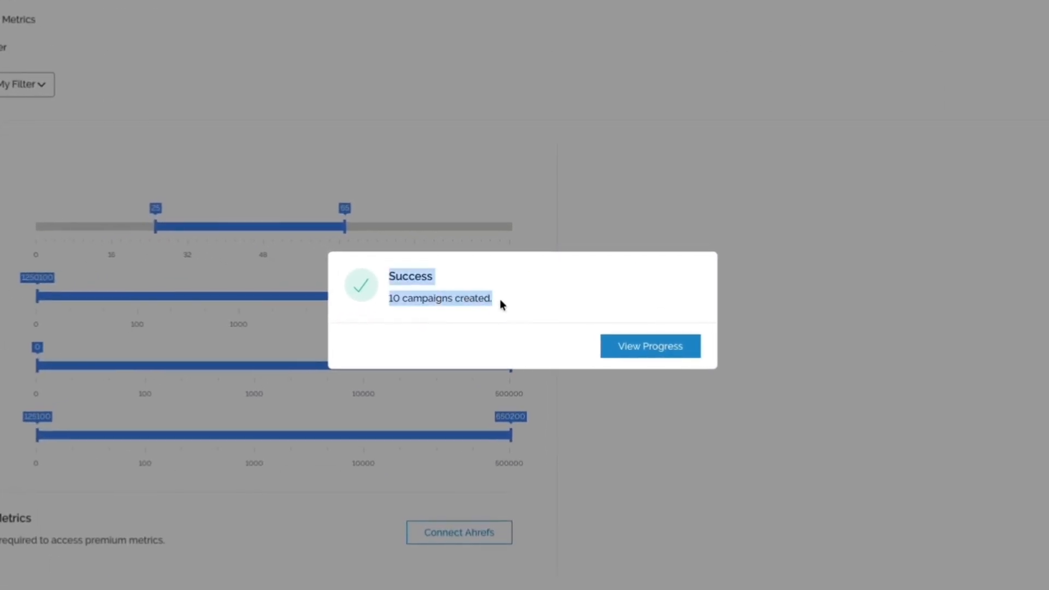
left_click(546, 313)
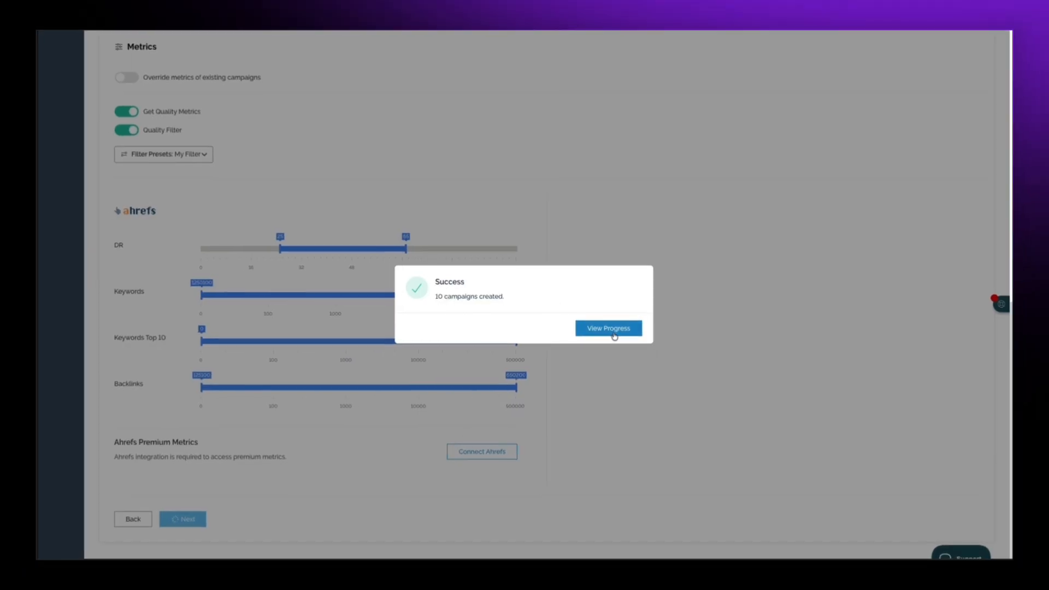
left_click(606, 329)
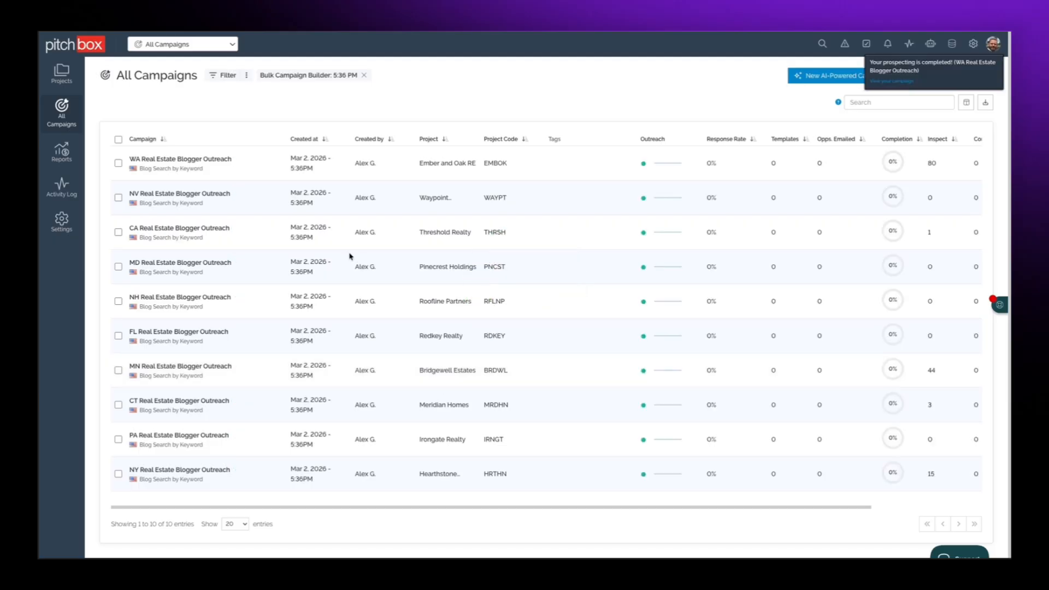
- Open the Bridgewell Estates project and set its MN Real Estate Blogger Outreach campaign as the default for bulk campaigns
left_click(448, 370)
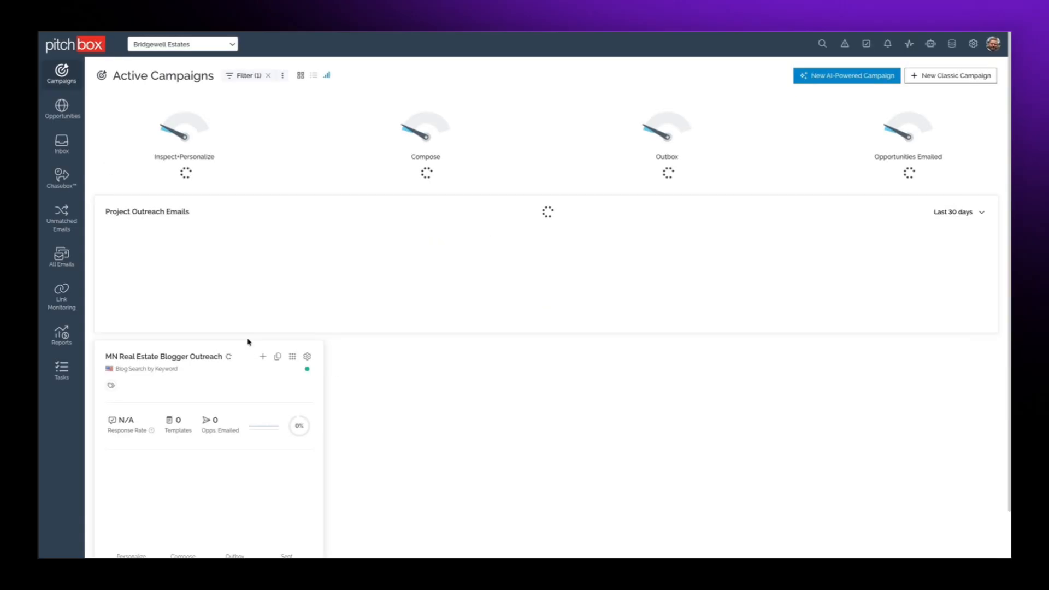
scroll(211, 418, "down", 1)
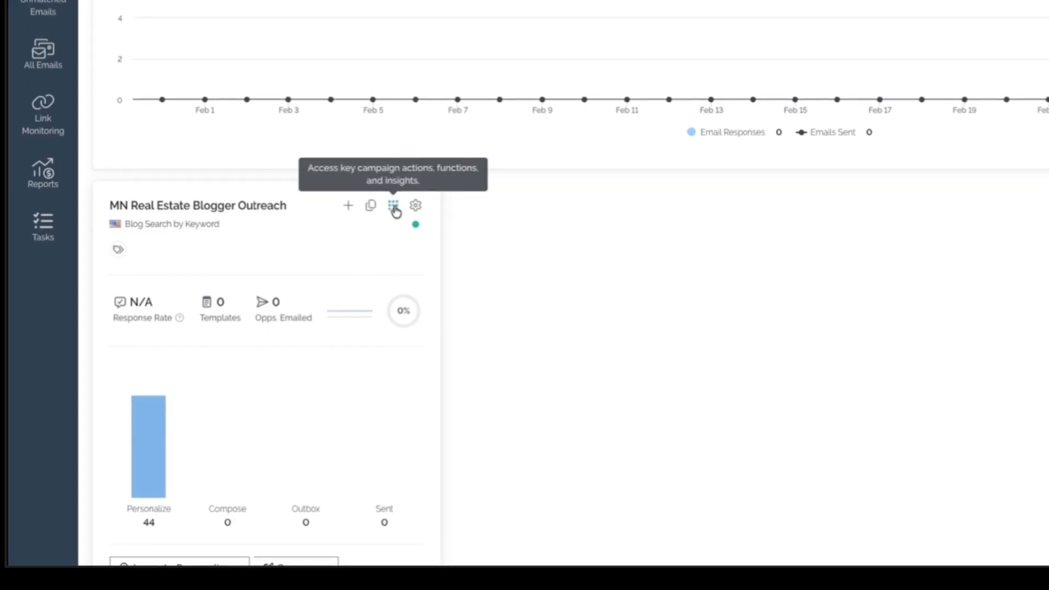
left_click(394, 206)
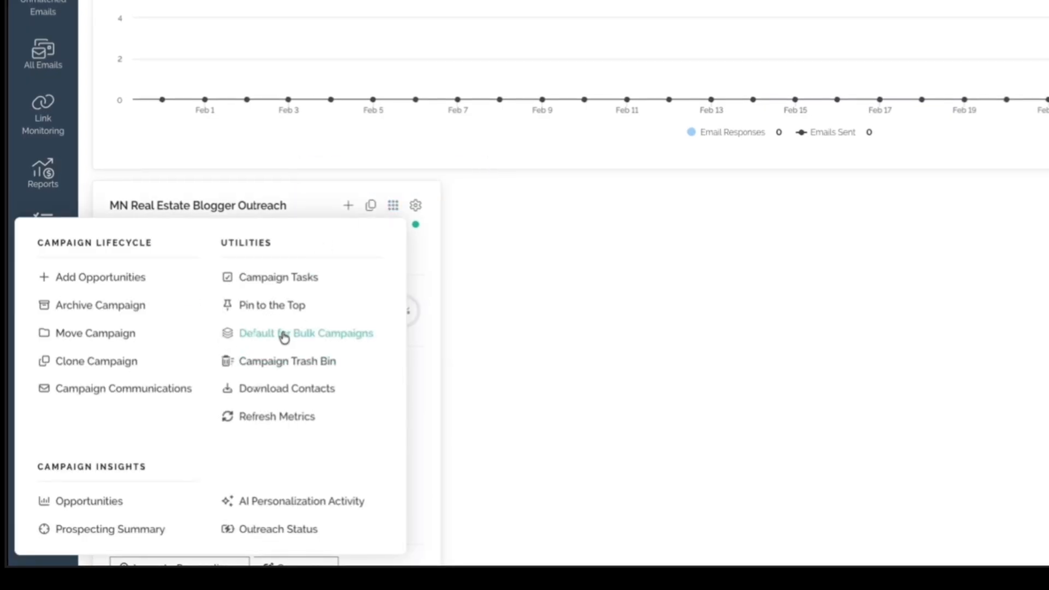
left_click(339, 339)
mouse_move(295, 212)
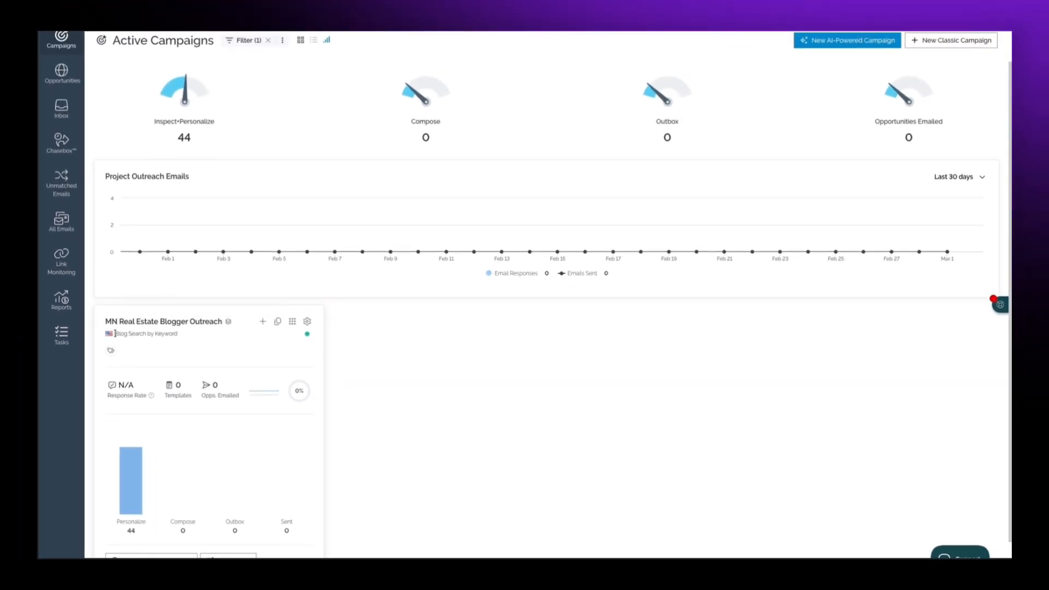
mouse_move(156, 336)
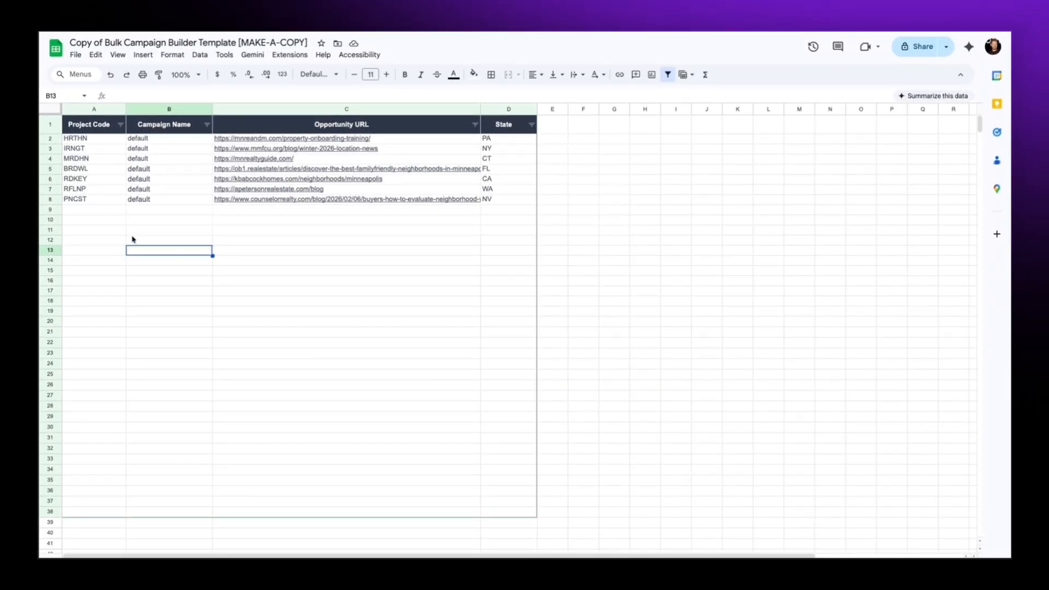
- Switch to Google Sheets, check the opportunity list's Campaign Name and State columns, and download the sheet as Comma Separated Values (.csv)
left_click(103, 222)
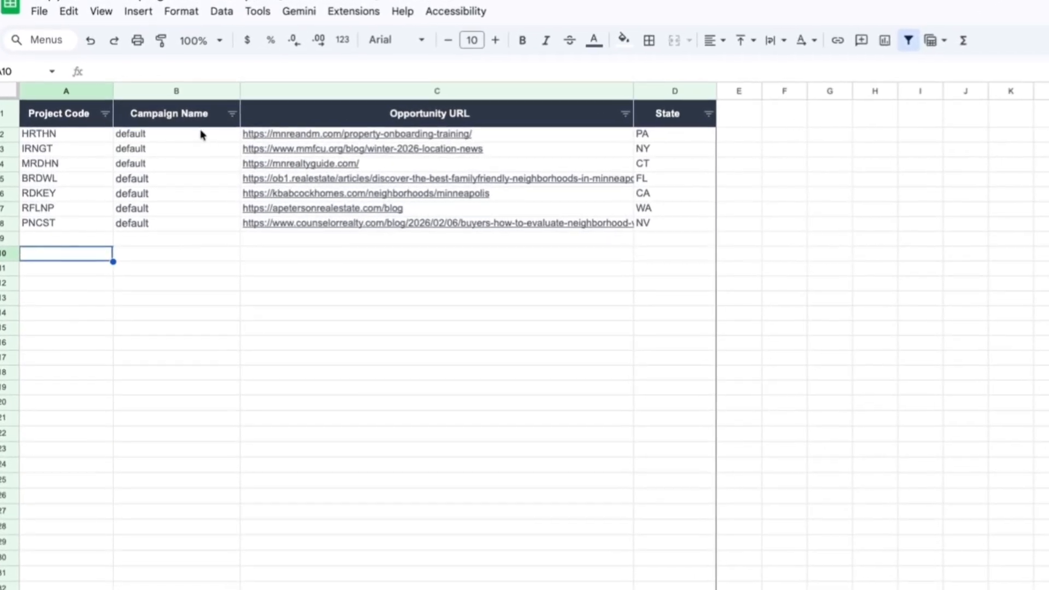
left_click_drag(152, 136, 156, 224)
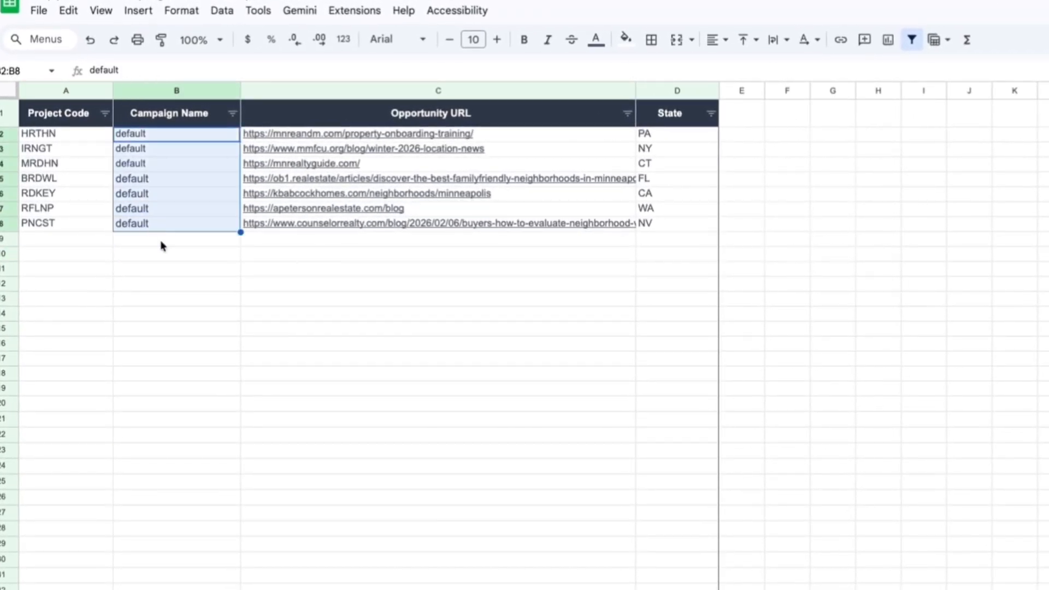
left_click(170, 284)
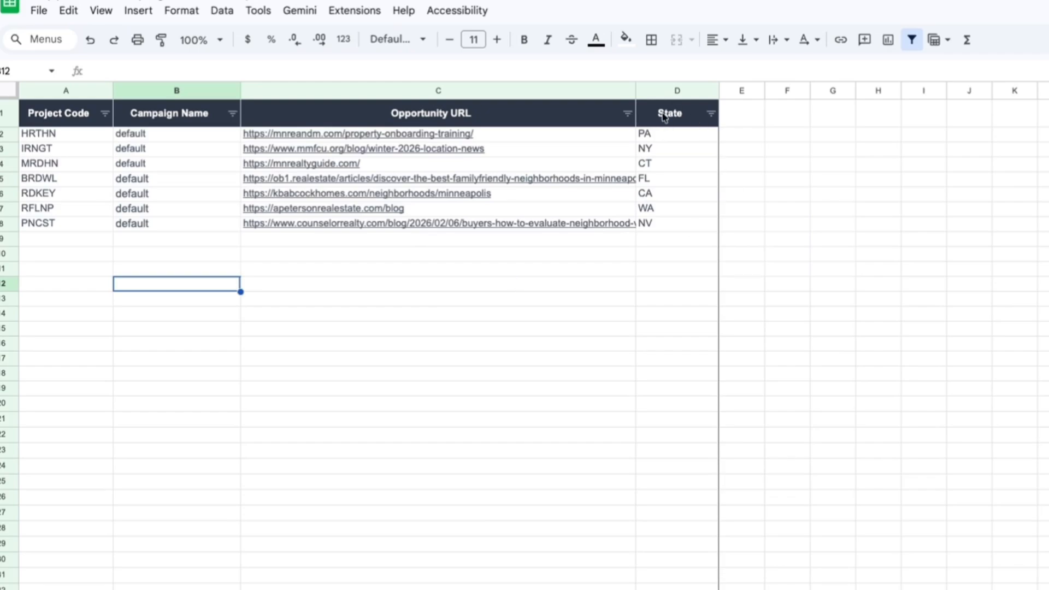
left_click_drag(657, 136, 655, 221)
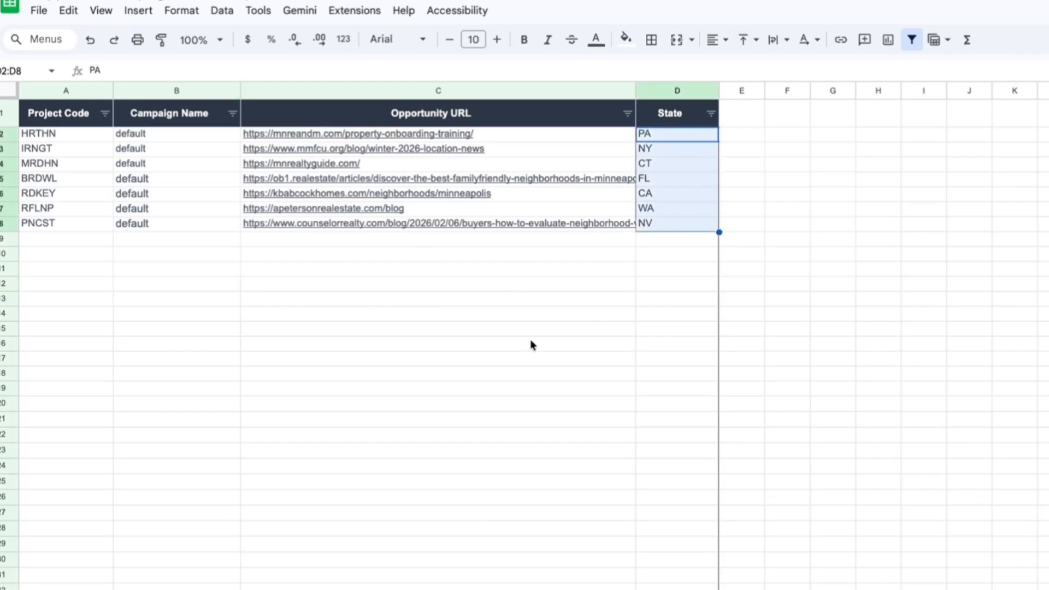
left_click(37, 11)
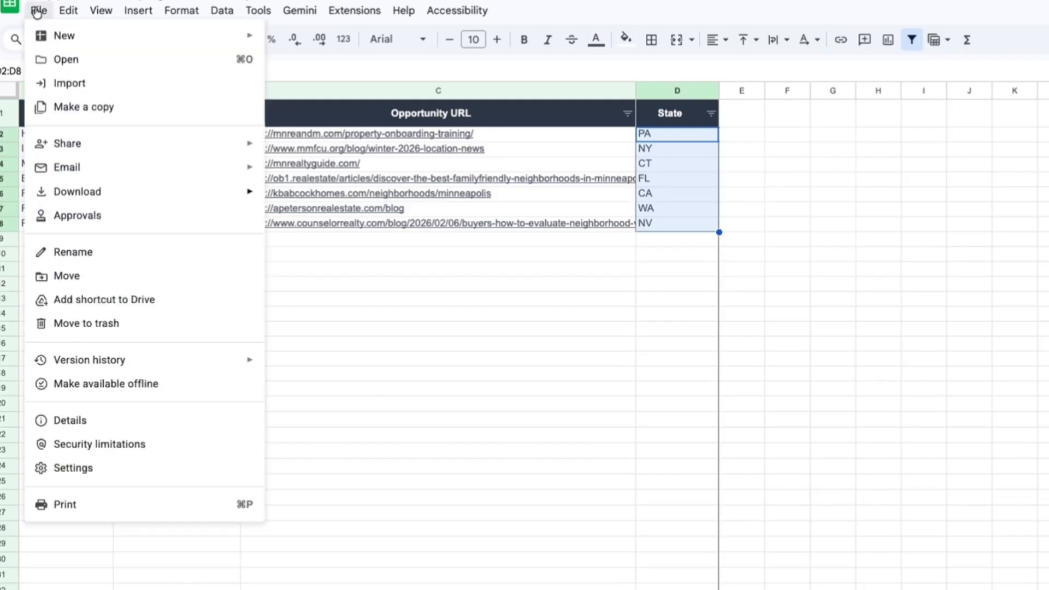
mouse_move(185, 192)
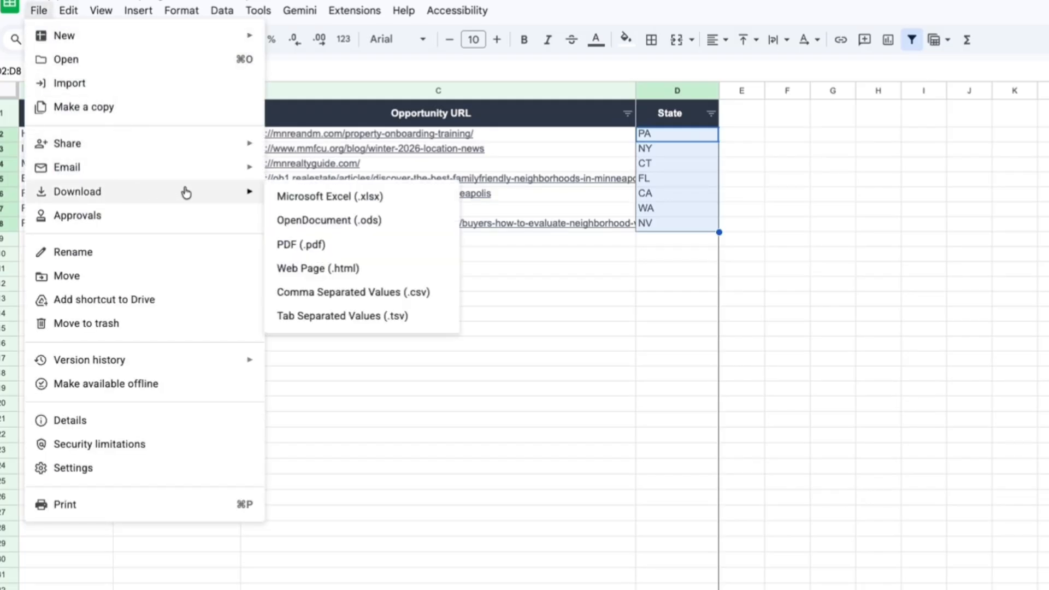
left_click(409, 293)
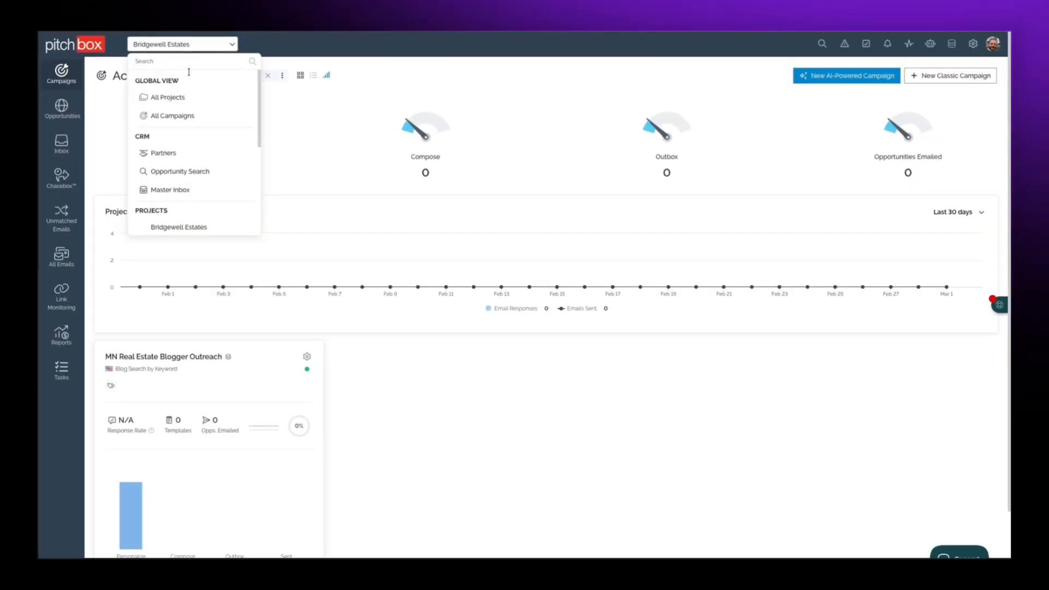
- Start a new classic campaign from All Campaigns, using Bulk Campaign Builder as the project and CSV Import as the profile type
left_click(192, 114)
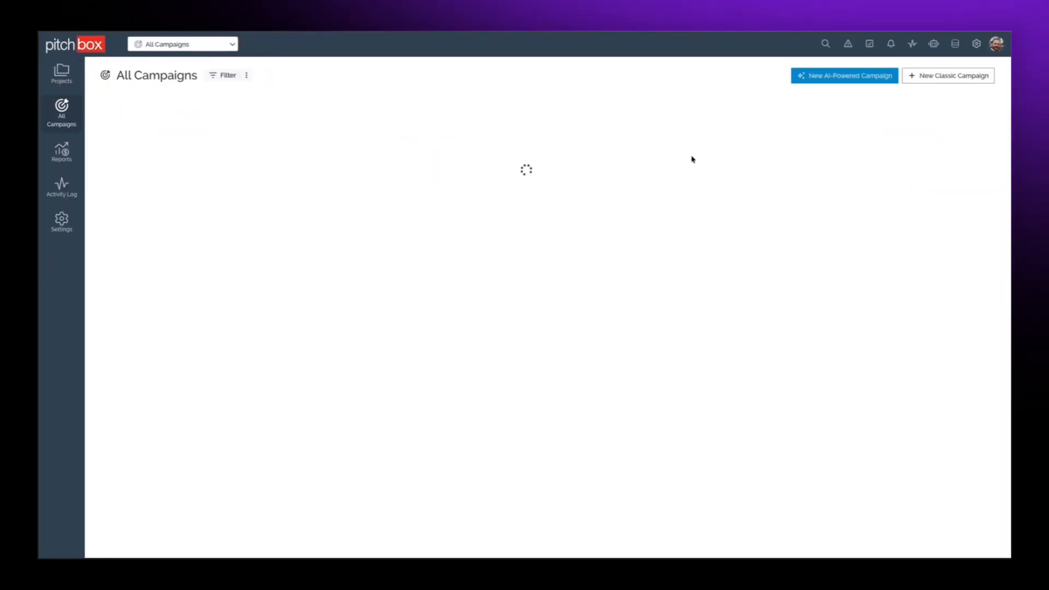
left_click(927, 77)
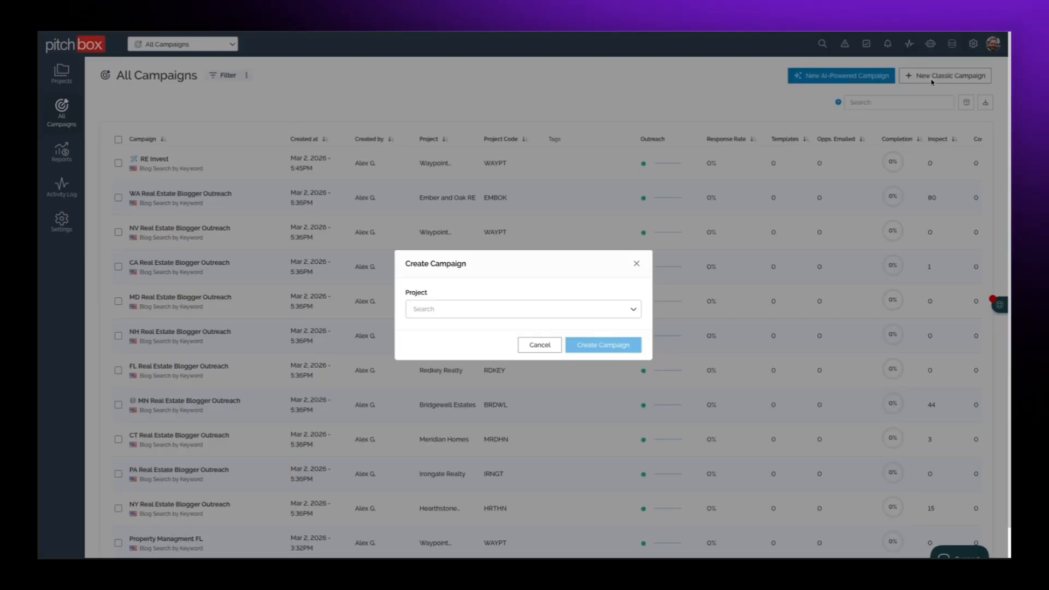
left_click(439, 311)
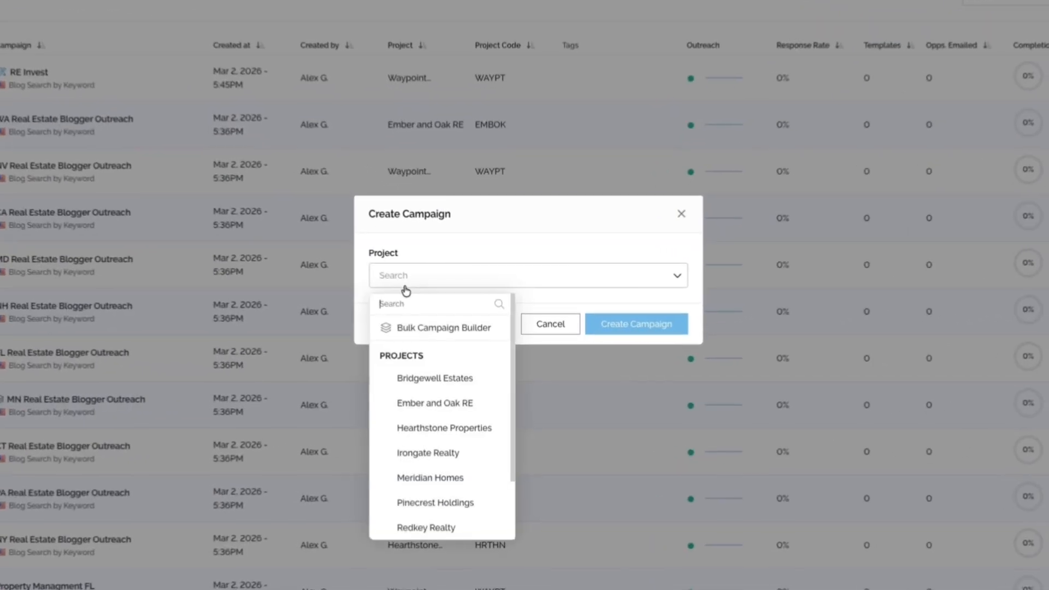
left_click(385, 326)
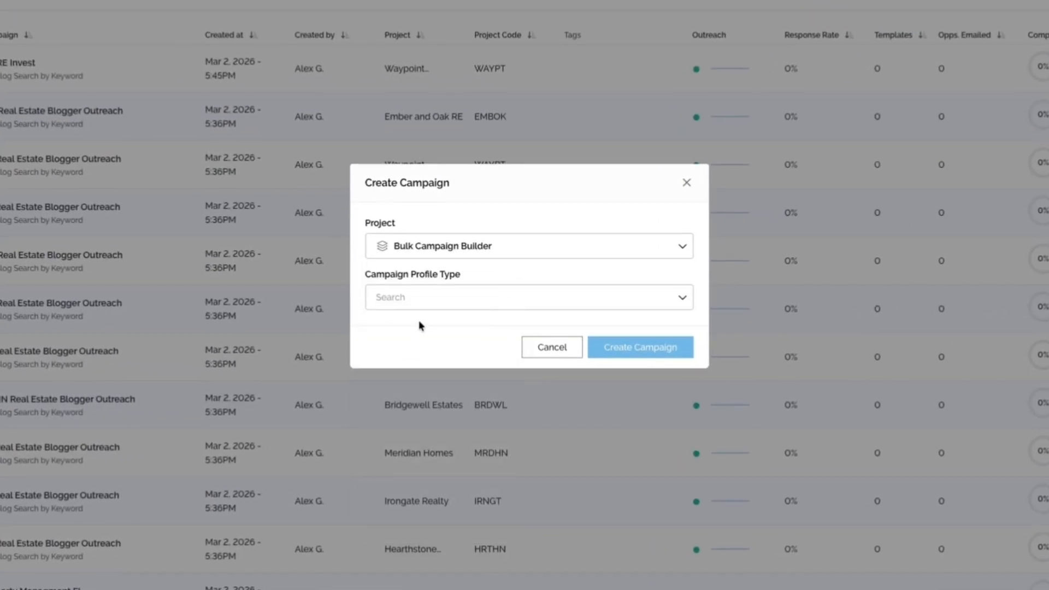
left_click(423, 301)
left_click(437, 434)
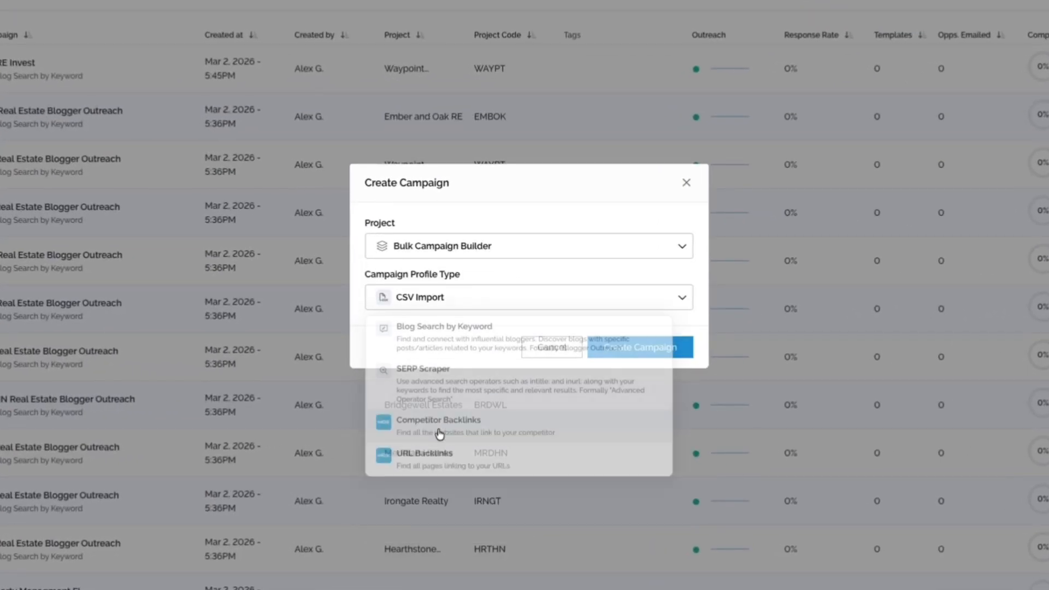
left_click(645, 347)
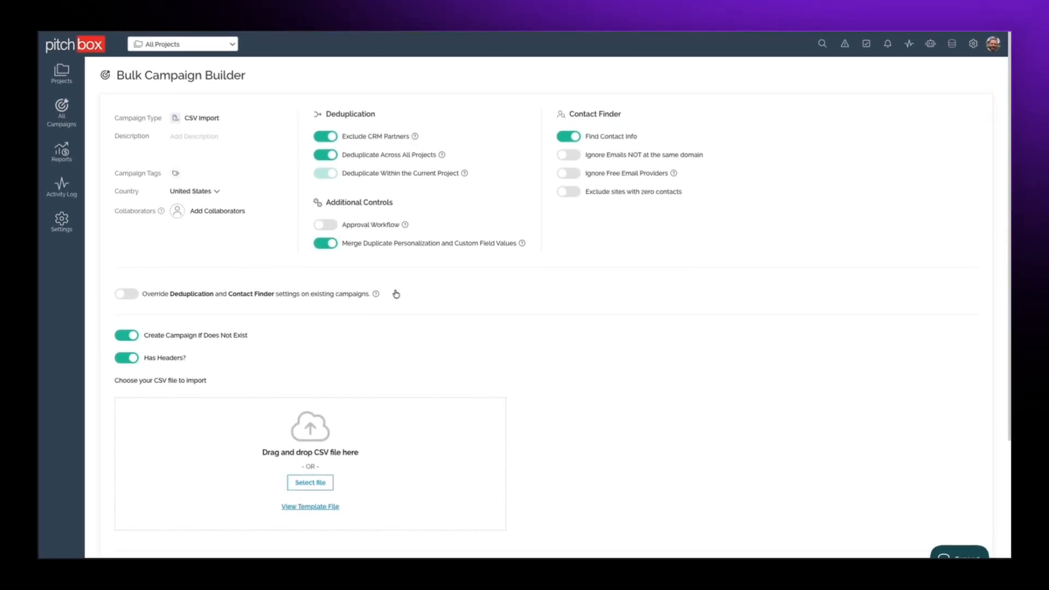
- Load the downloaded opportunity list CSV into the Bulk Campaign Builder, keeping the current deduplication and contact finder settings
scroll(424, 319, "down", 2)
scroll(423, 319, "down", 3)
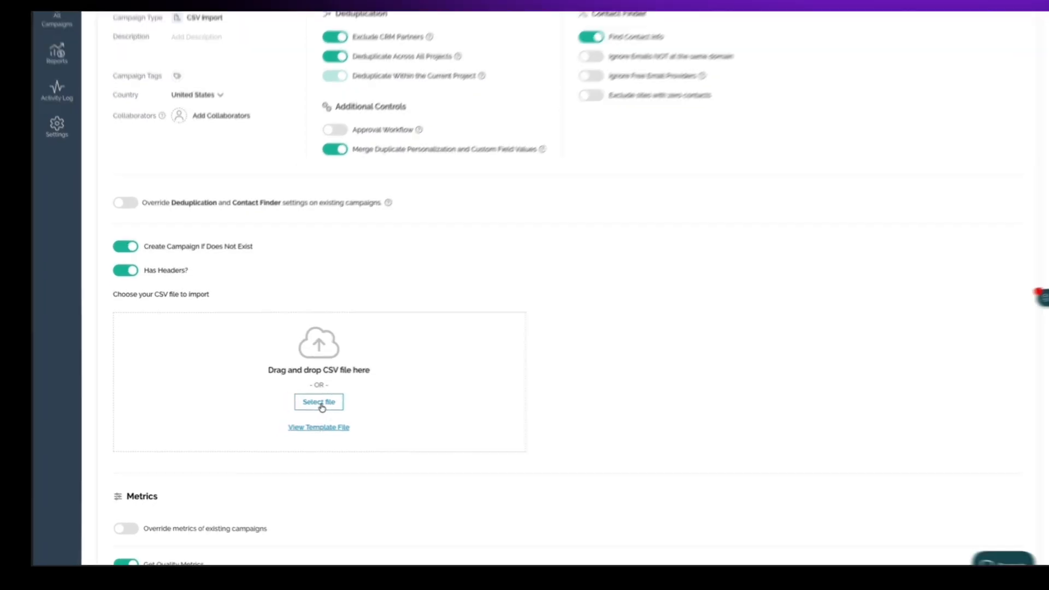
left_click(311, 403)
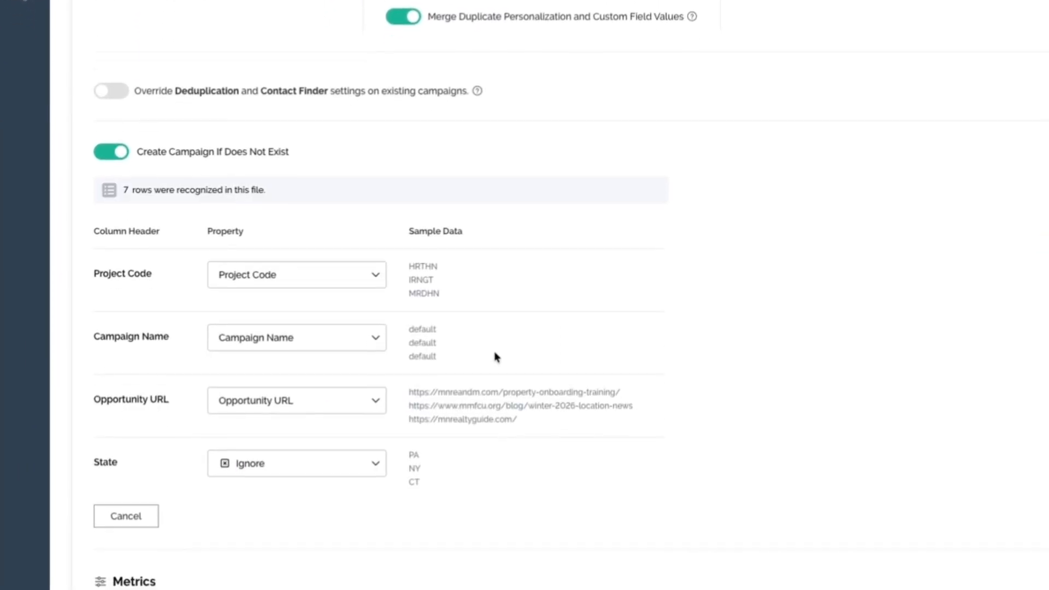
- Map the file's State column to a New Personalization Field named State
scroll(496, 357, "down", 1)
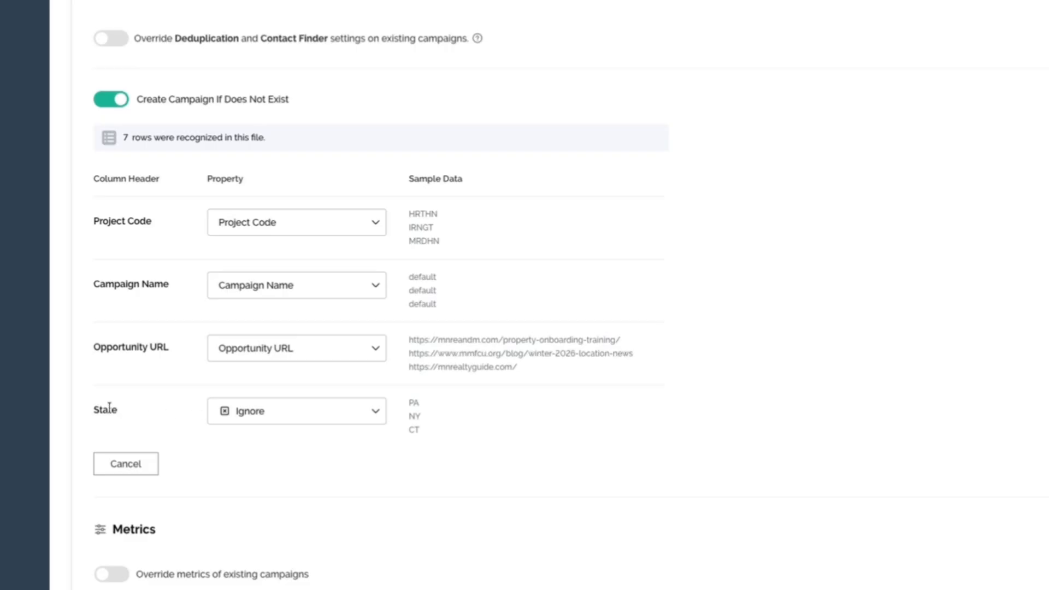
left_click(304, 408)
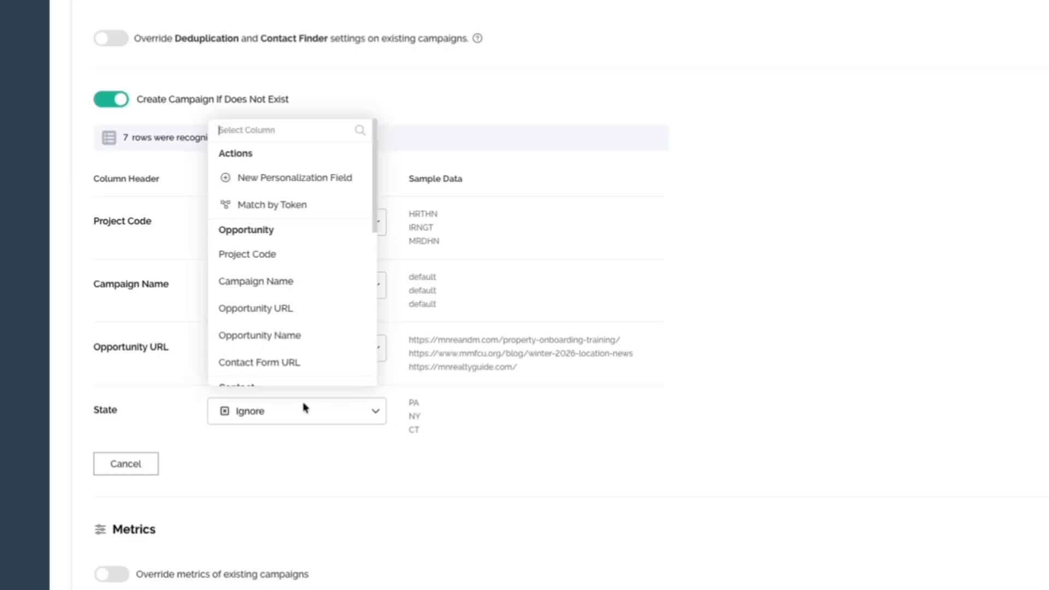
scroll(307, 404, "up", 1)
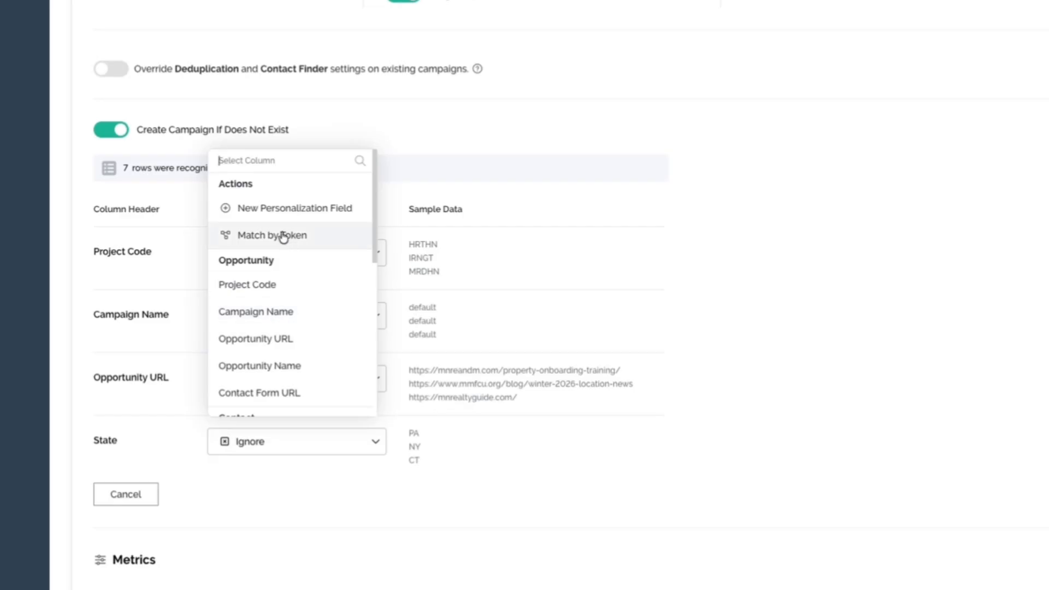
left_click(282, 211)
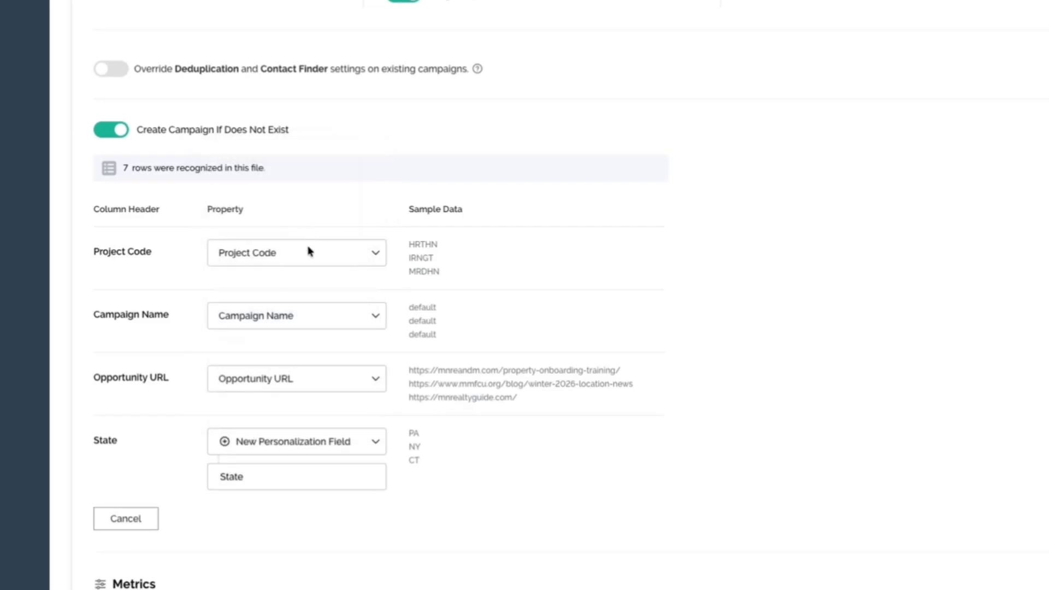
scroll(310, 419, "down", 1)
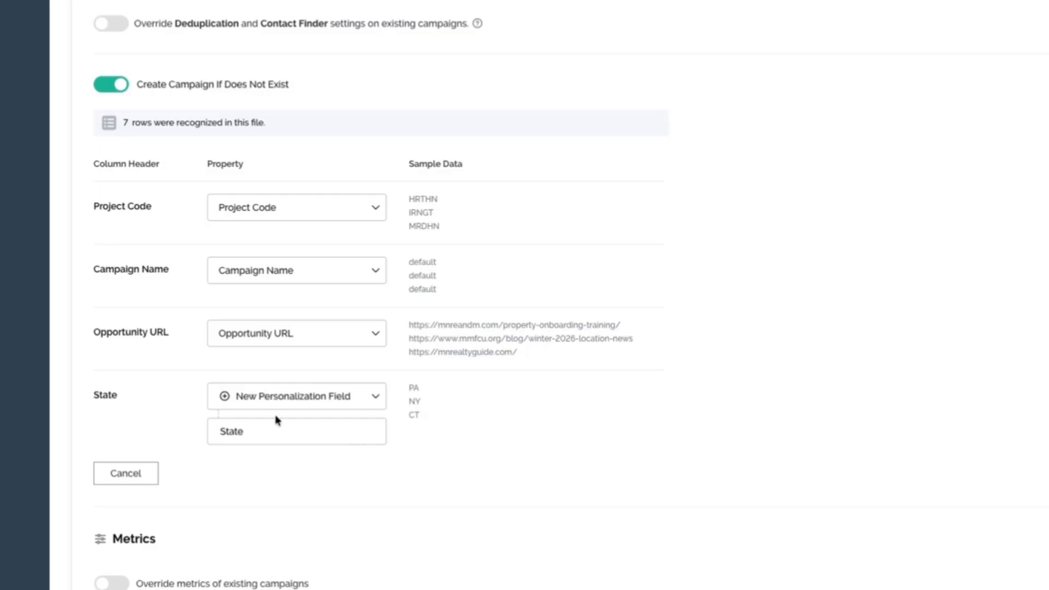
- Set the State column to Match by Token, using the token MRG_BLOG_NAME copied from a campaign's single-line personalization field
left_click(303, 395)
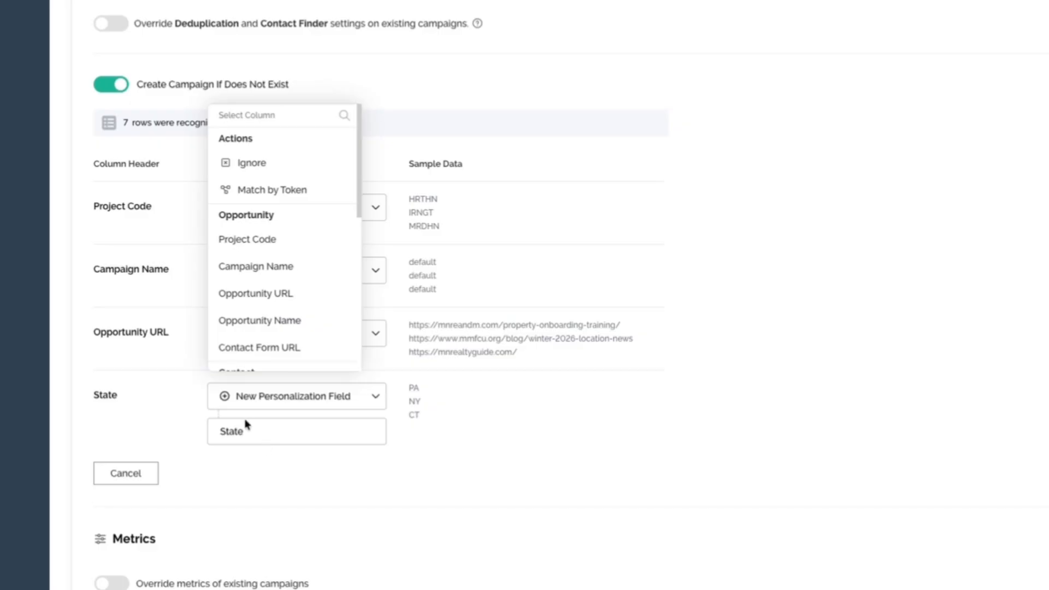
left_click(303, 192)
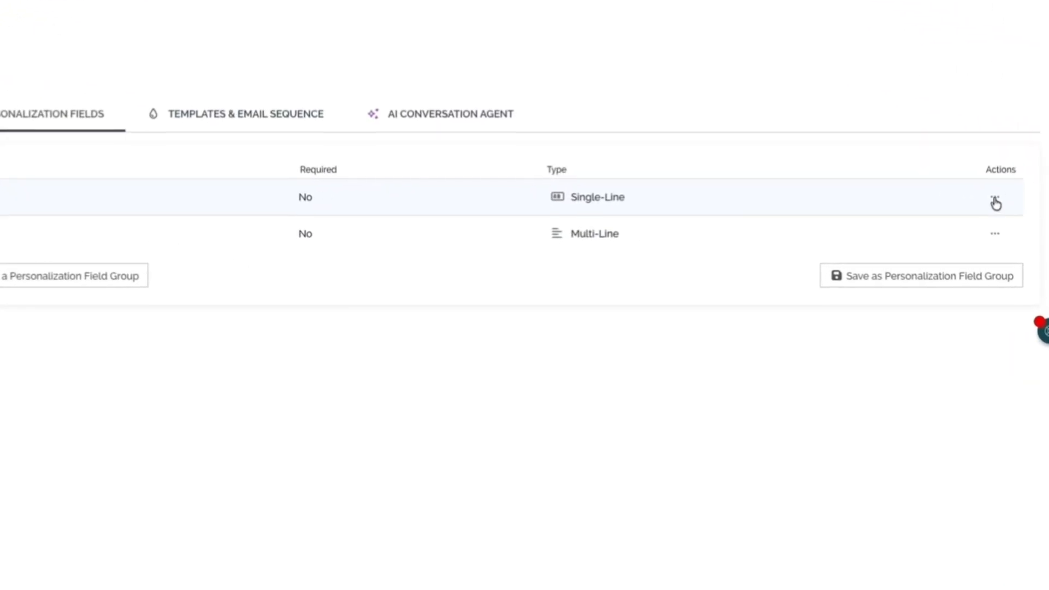
left_click(994, 198)
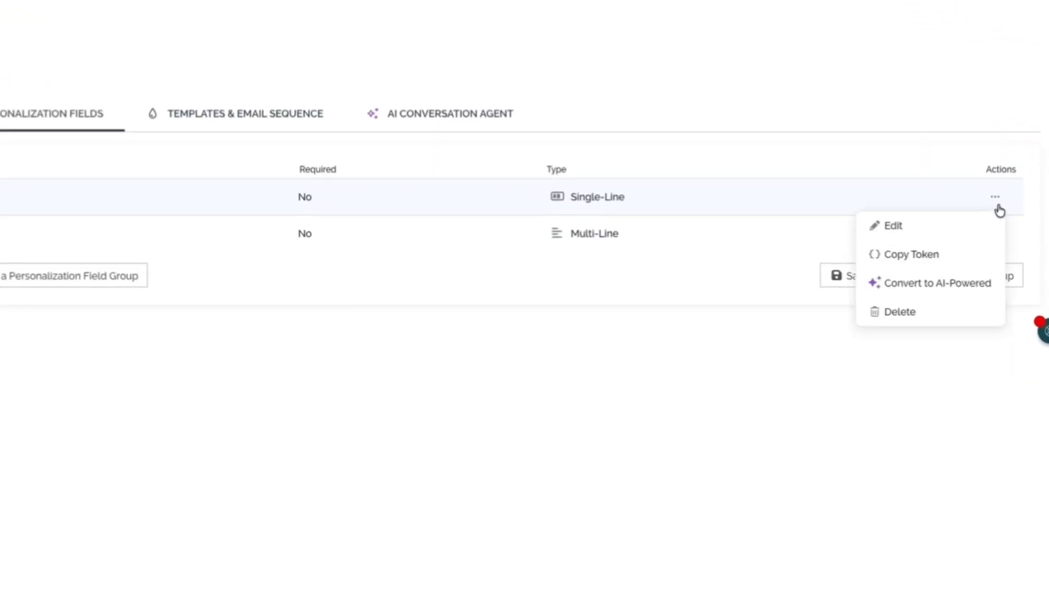
left_click(940, 258)
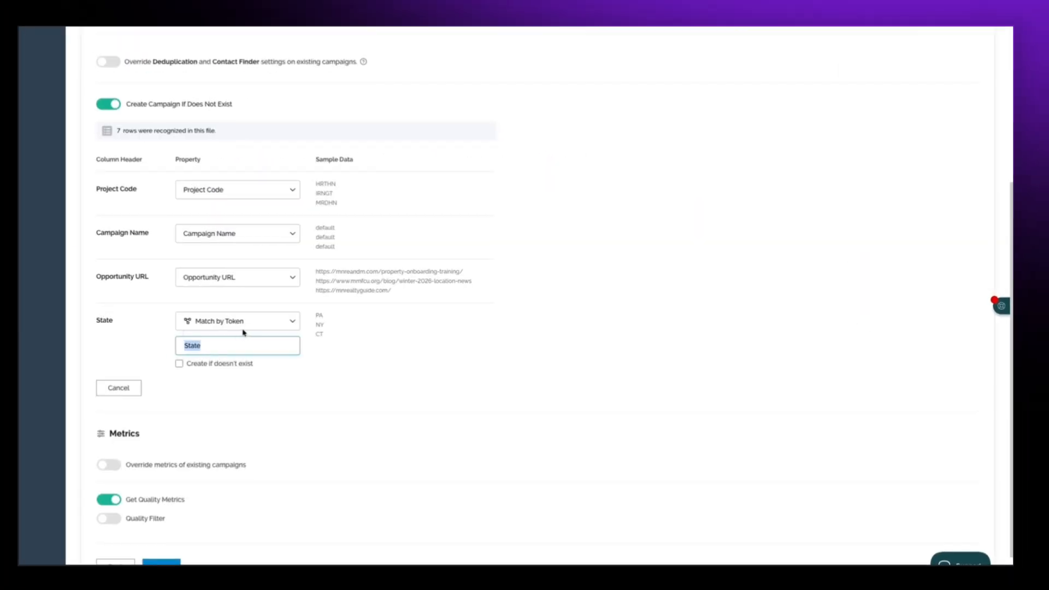
key("ctrl+v")
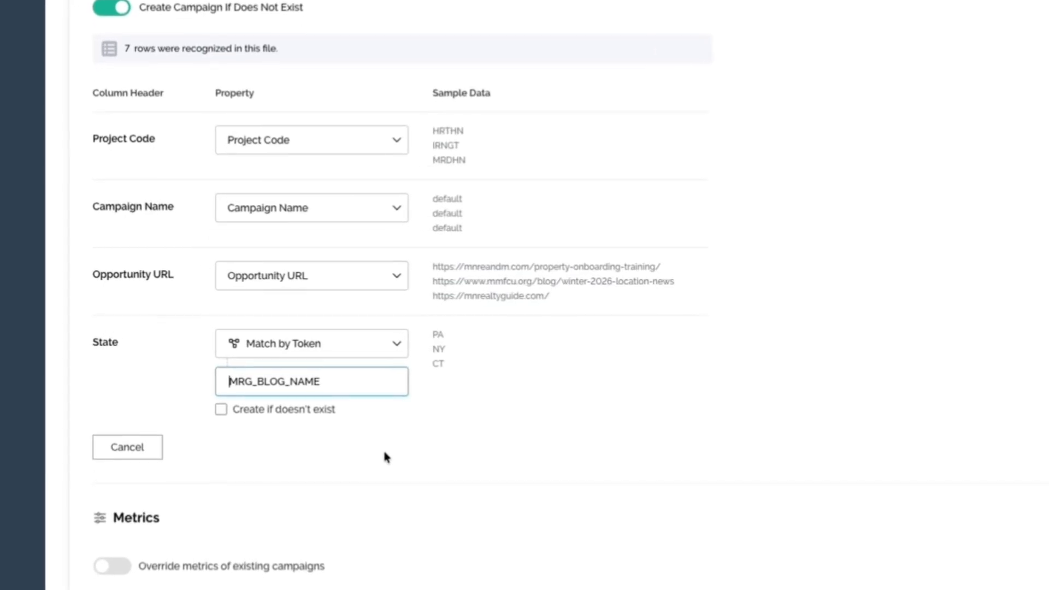
- Try removing the MRG_ prefix from the State column's token and undo the deletion
key("Delete")
key("Delete")
key("Delete")
key("Delete")
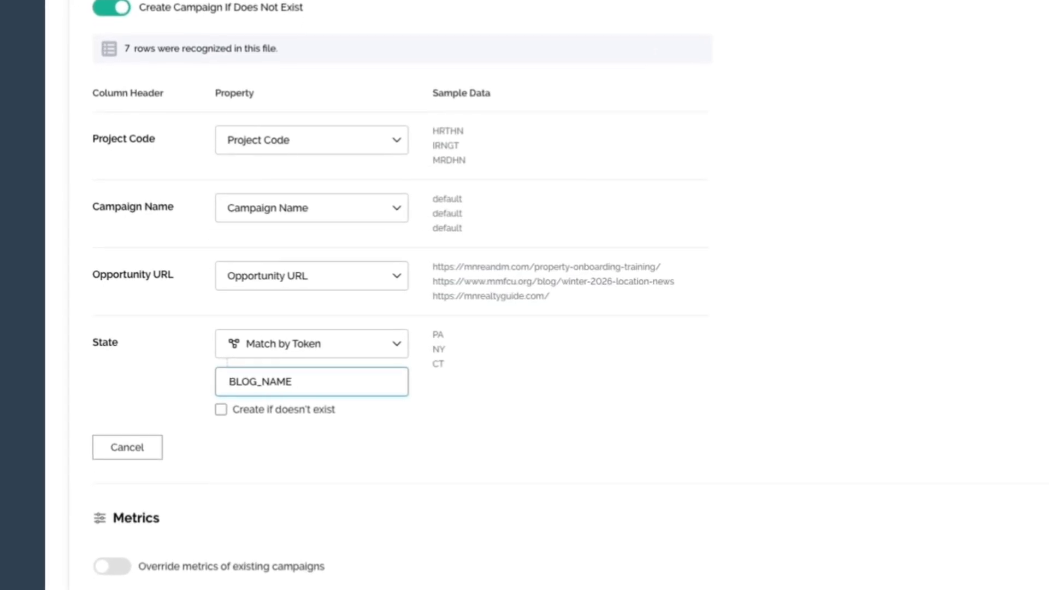
key("ctrl+z")
left_click(571, 354)
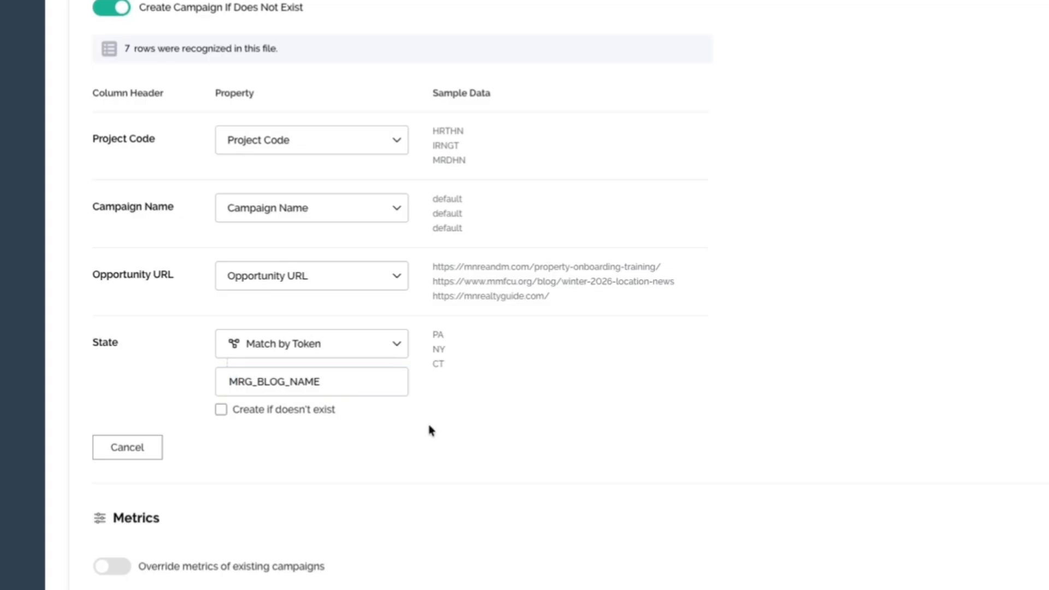
- Enable "Create if doesn't exist" for the State column's token match, and switch the column back to New Personalization Field
left_click_drag(347, 377, 199, 375)
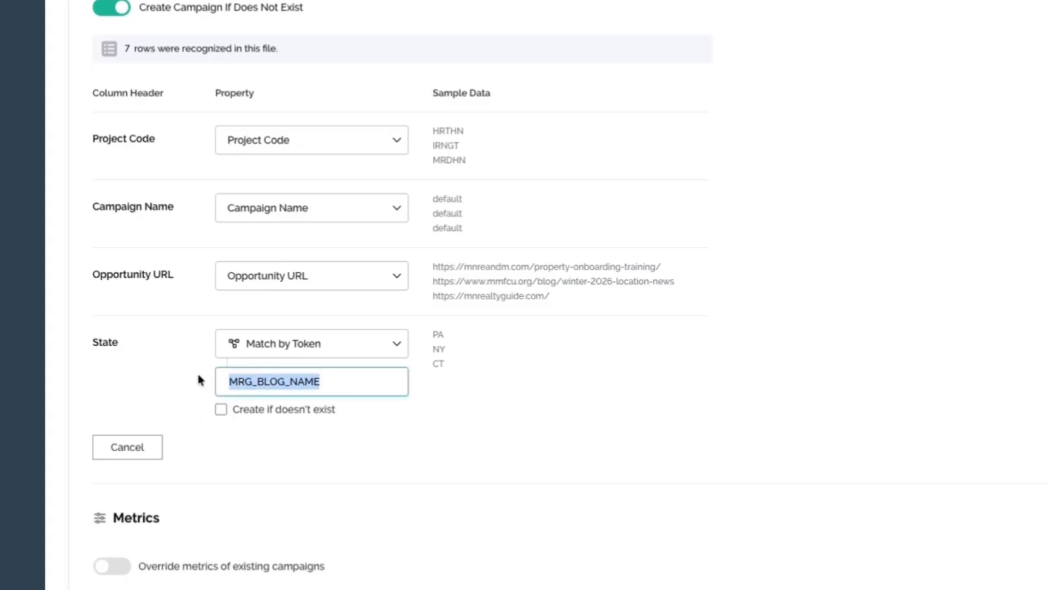
left_click(183, 410)
left_click(221, 409)
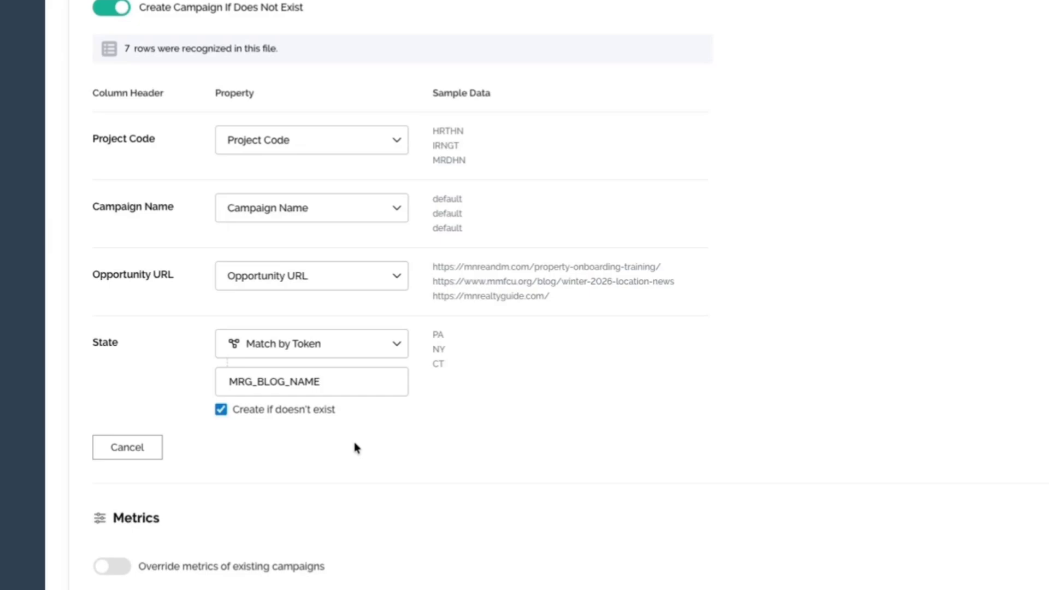
left_click(342, 344)
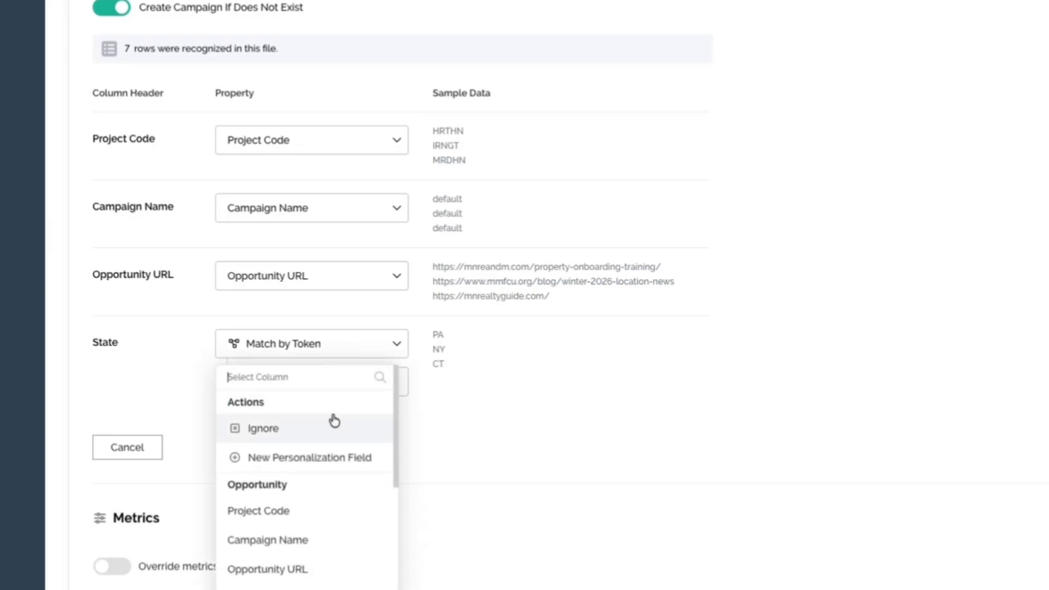
left_click(339, 459)
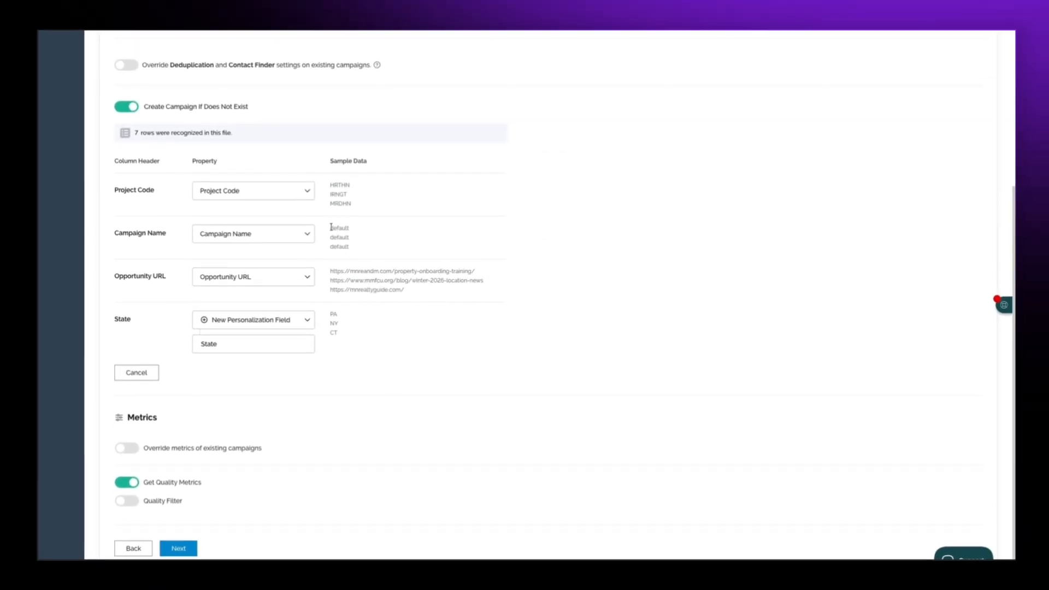
- Check the Campaign Name sample values against the Create Campaign If Does Not Exist option
left_click_drag(329, 227, 353, 250)
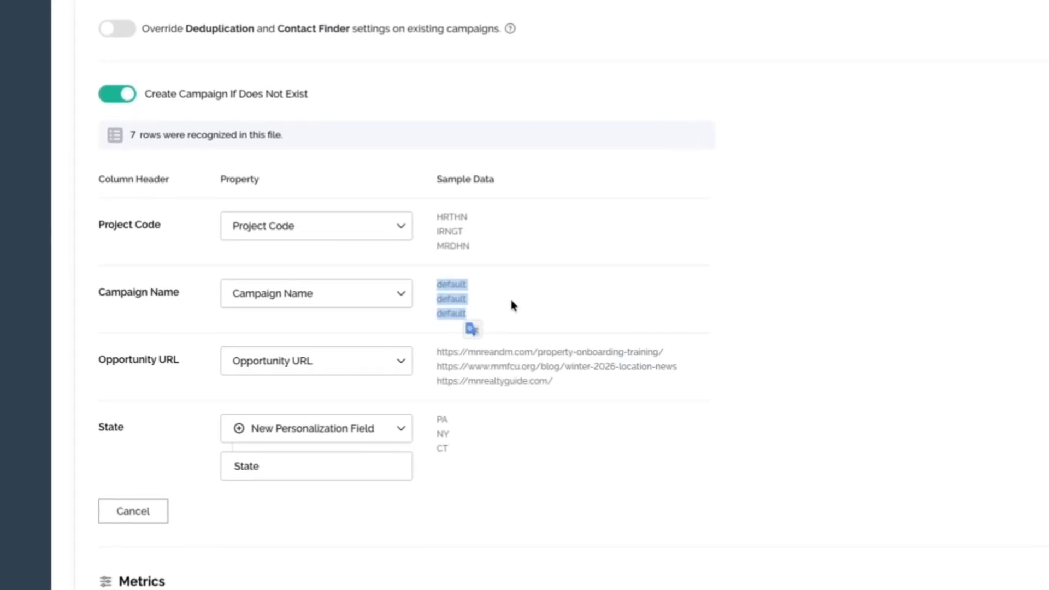
left_click_drag(309, 94, 145, 92)
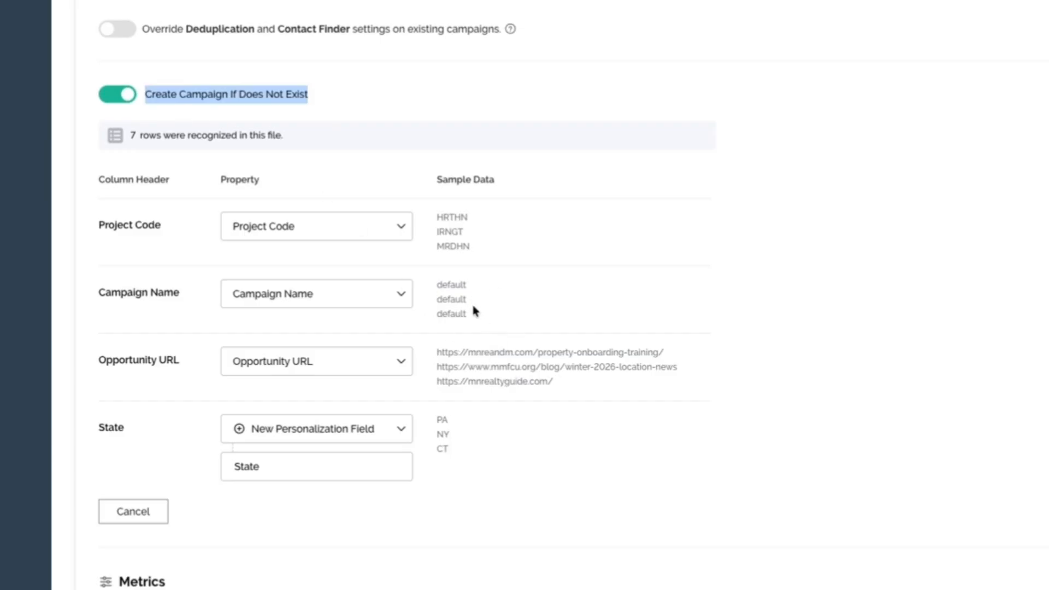
left_click_drag(437, 282, 486, 322)
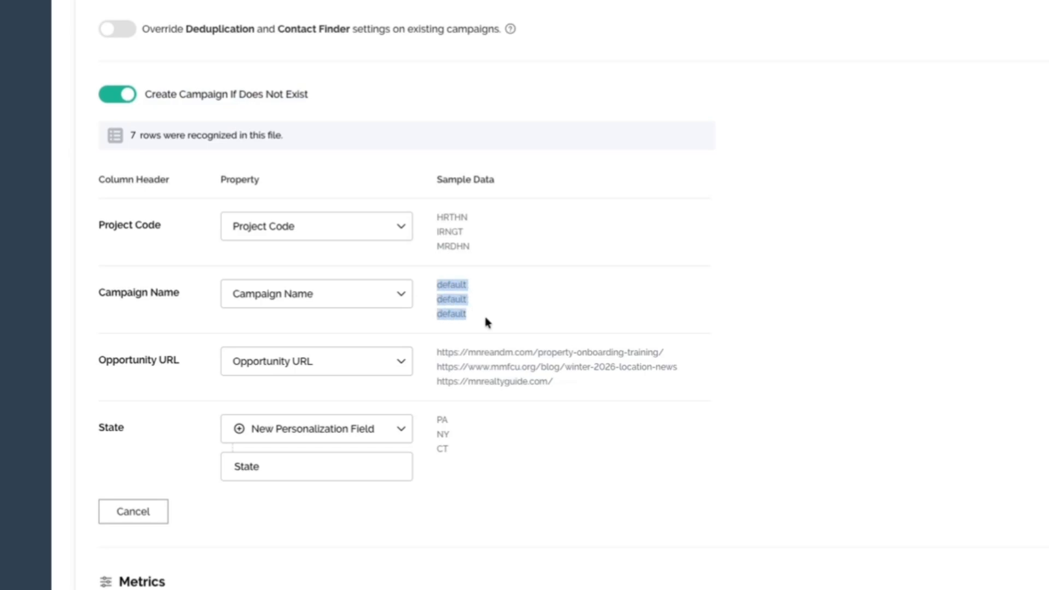